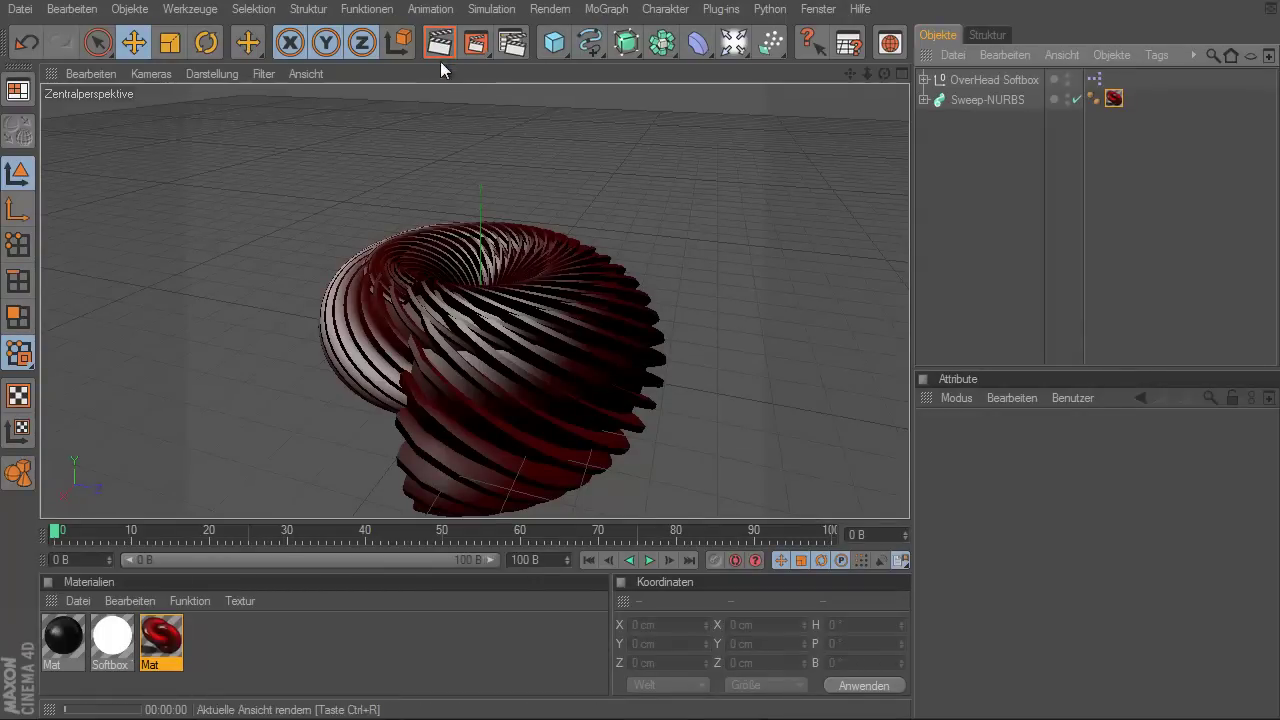
- Render the red ribbed spiral, orbit around it, re-render, and select Sweep-NURBS
click(441, 55)
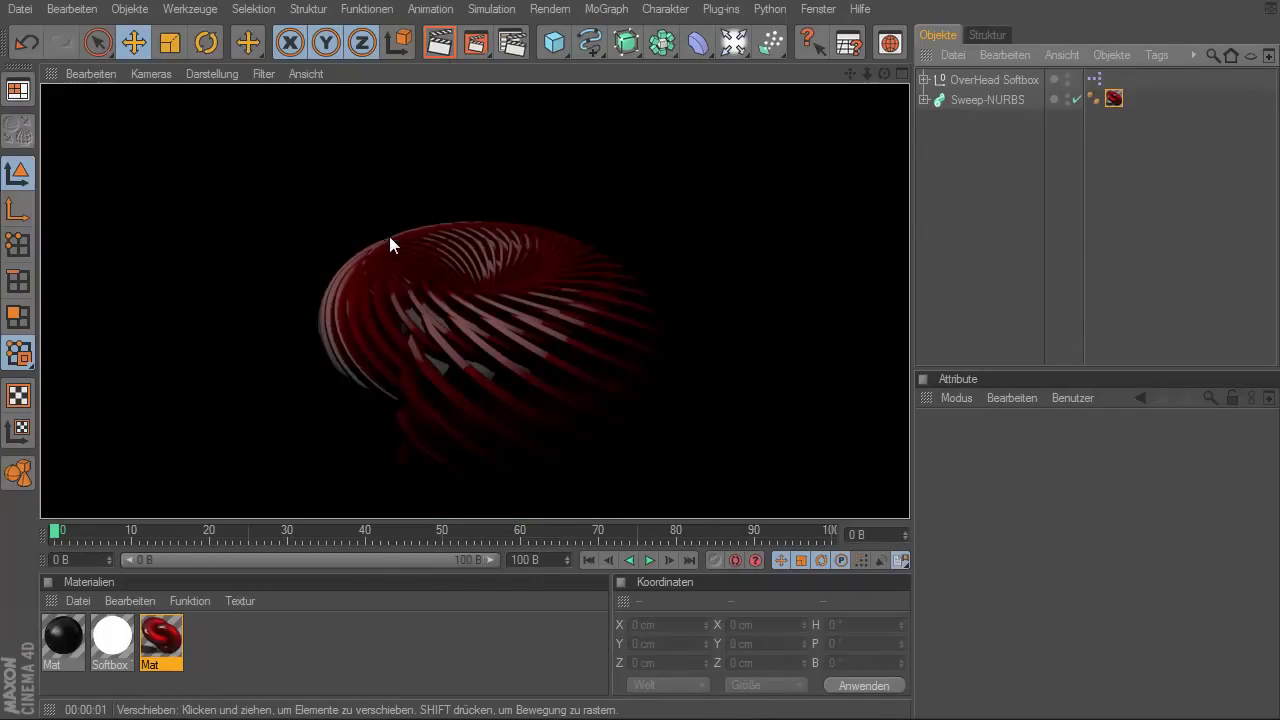
mouse_move(877, 72)
mouse_down()
mouse_move(662, 398)
mouse_move(690, 432)
mouse_move(627, 411)
mouse_move(605, 390)
mouse_move(609, 371)
mouse_up()
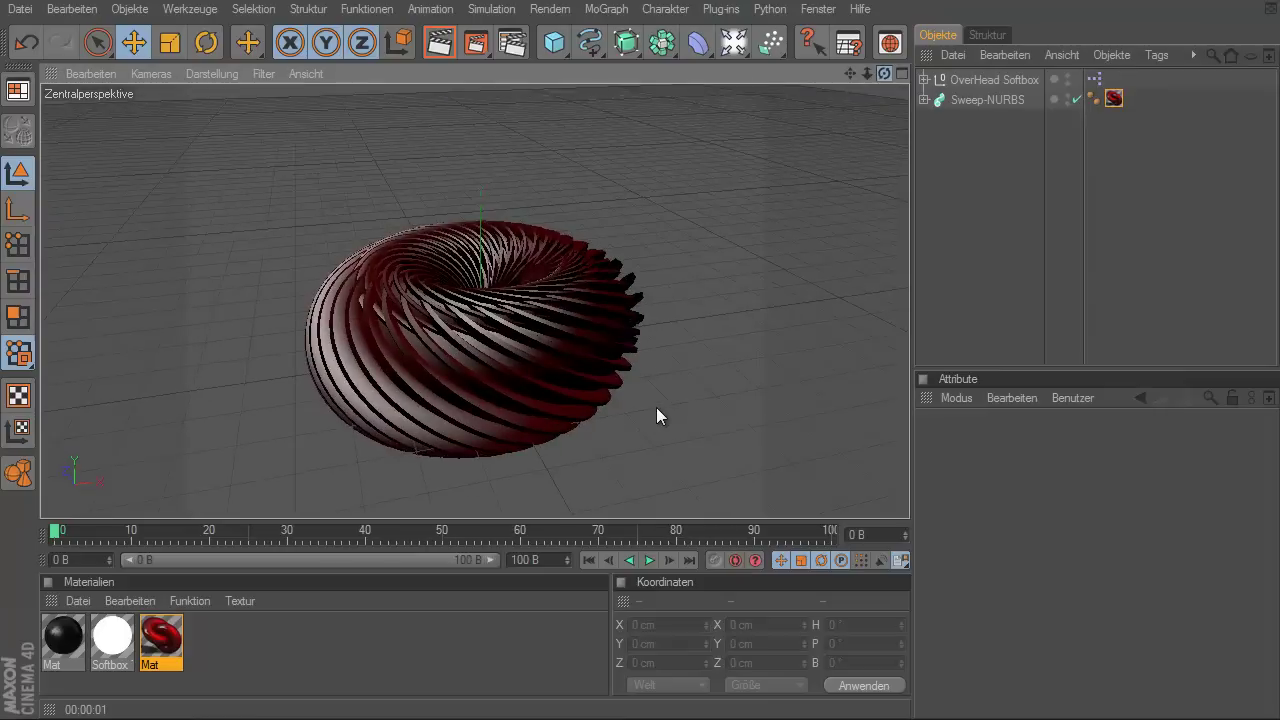
mouse_move(656, 407)
mouse_down()
mouse_move(612, 400)
mouse_move(697, 404)
mouse_move(666, 412)
mouse_up()
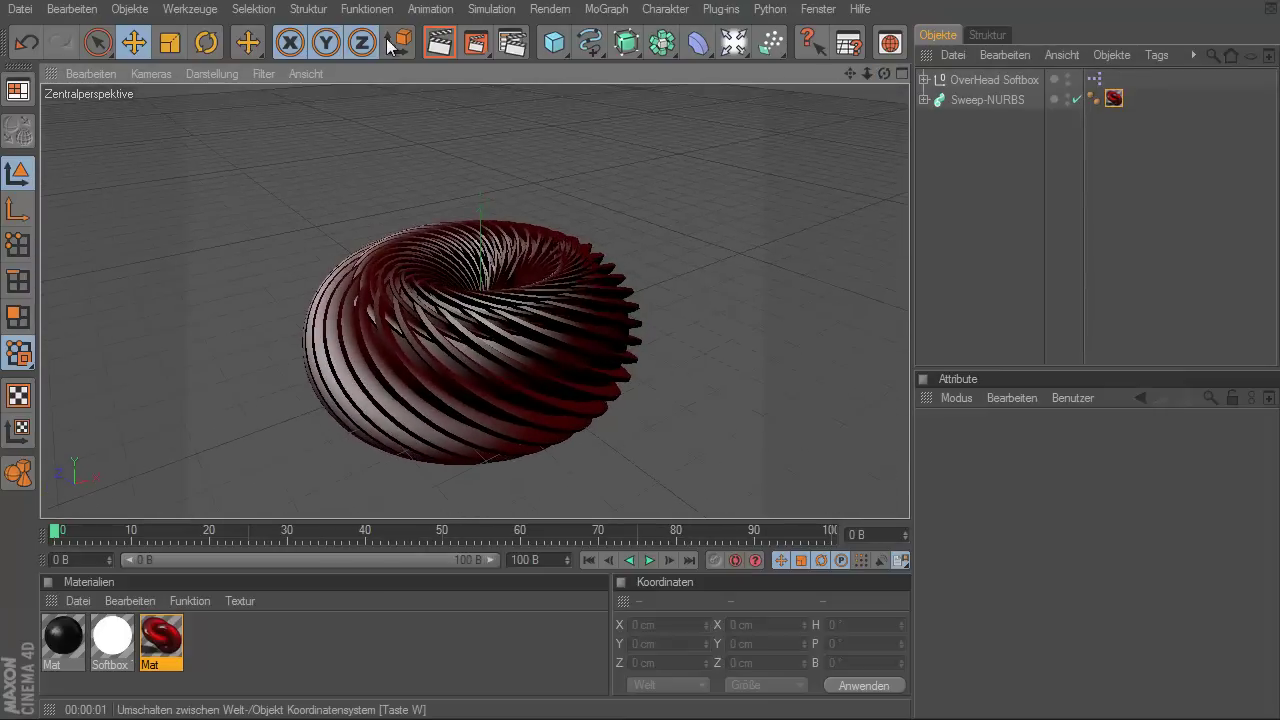
click(440, 45)
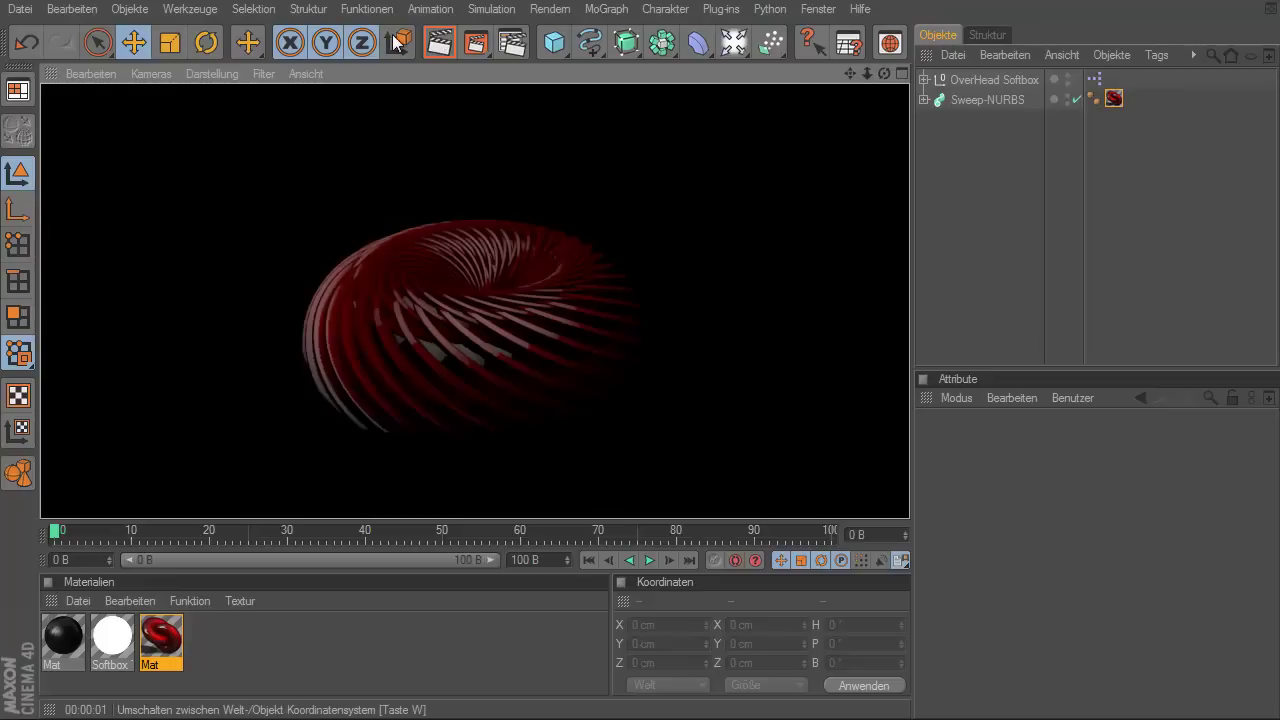
click(989, 101)
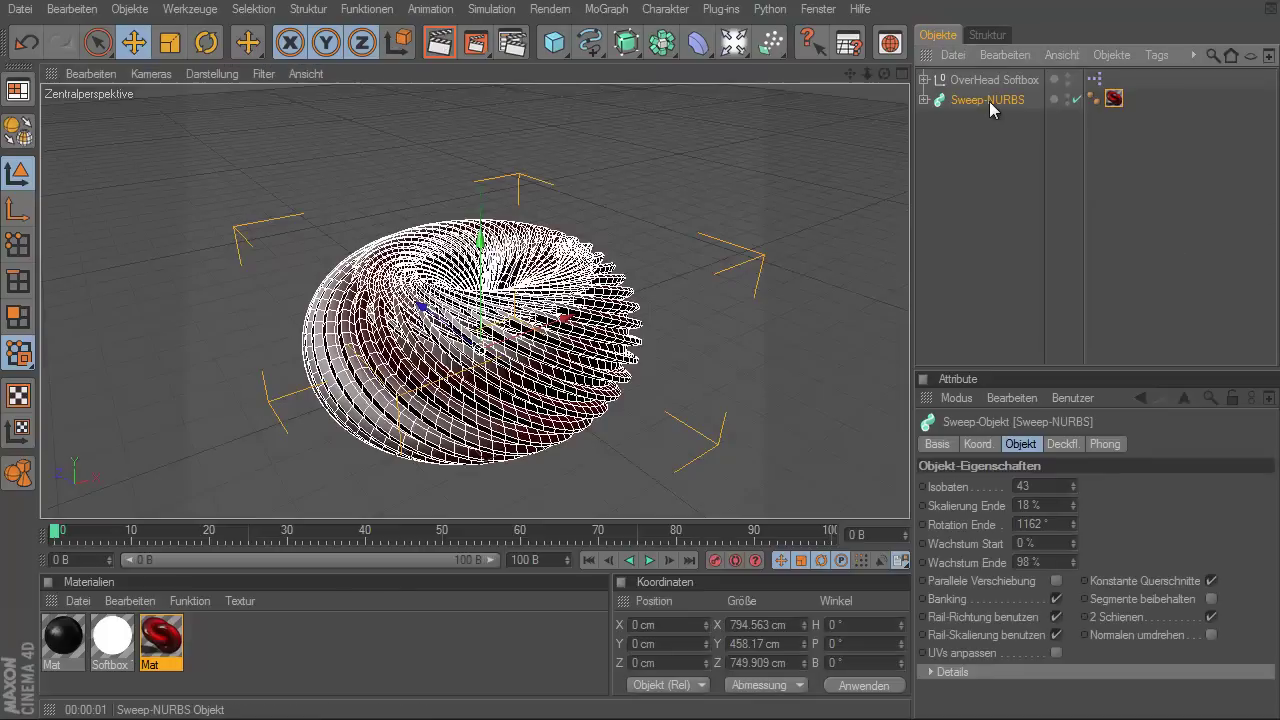
key(Delete)
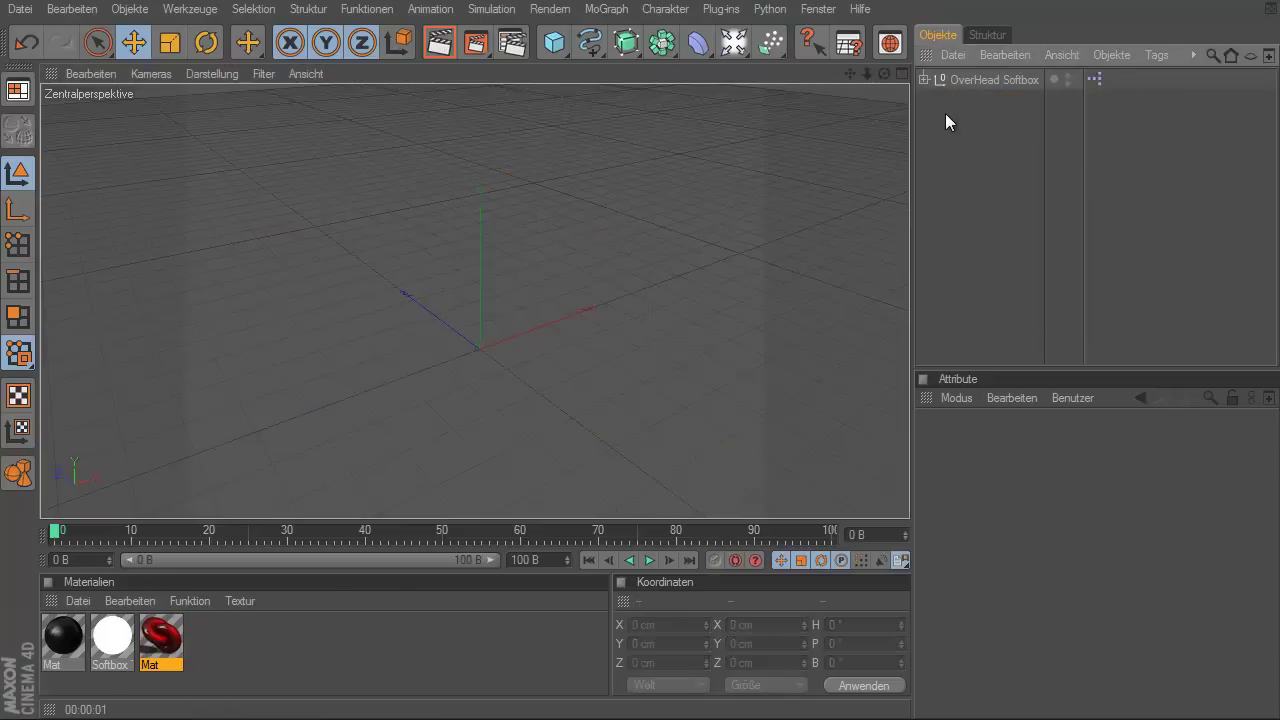
click(990, 80)
mouse_move(884, 73)
mouse_down()
mouse_move(673, 516)
mouse_move(649, 336)
mouse_move(654, 404)
mouse_up()
key(shift+F8)
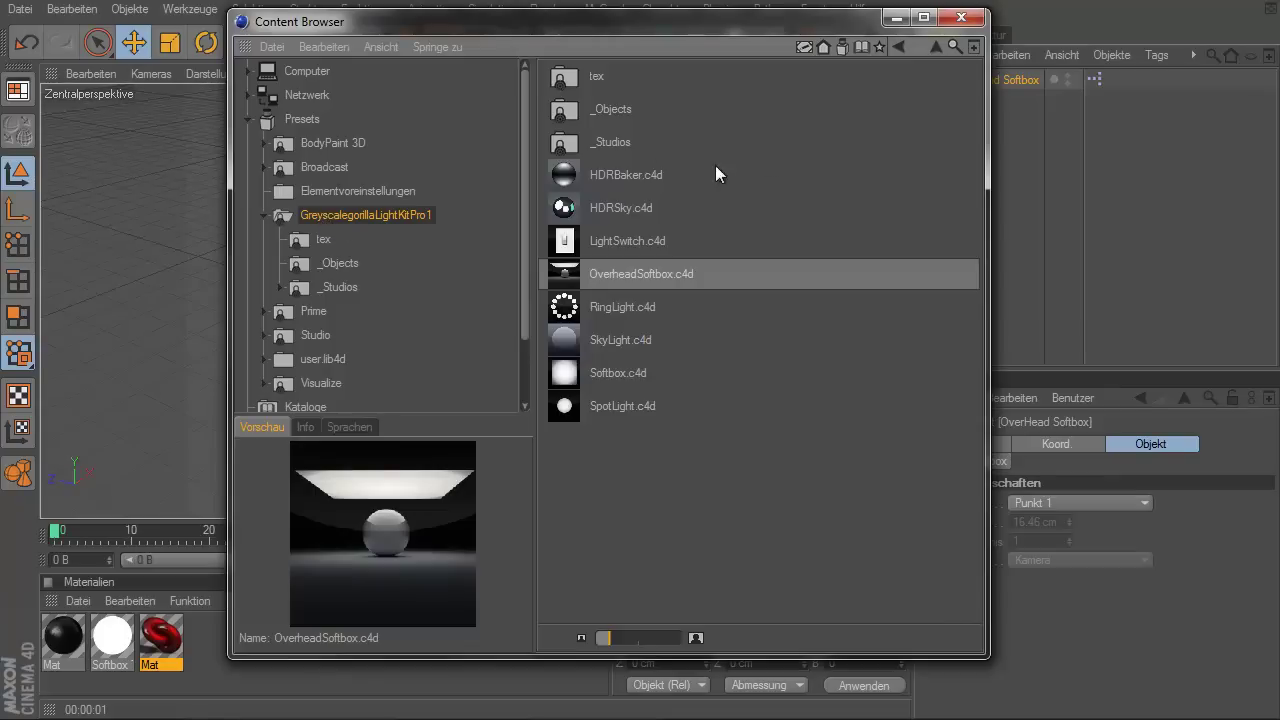
click(960, 17)
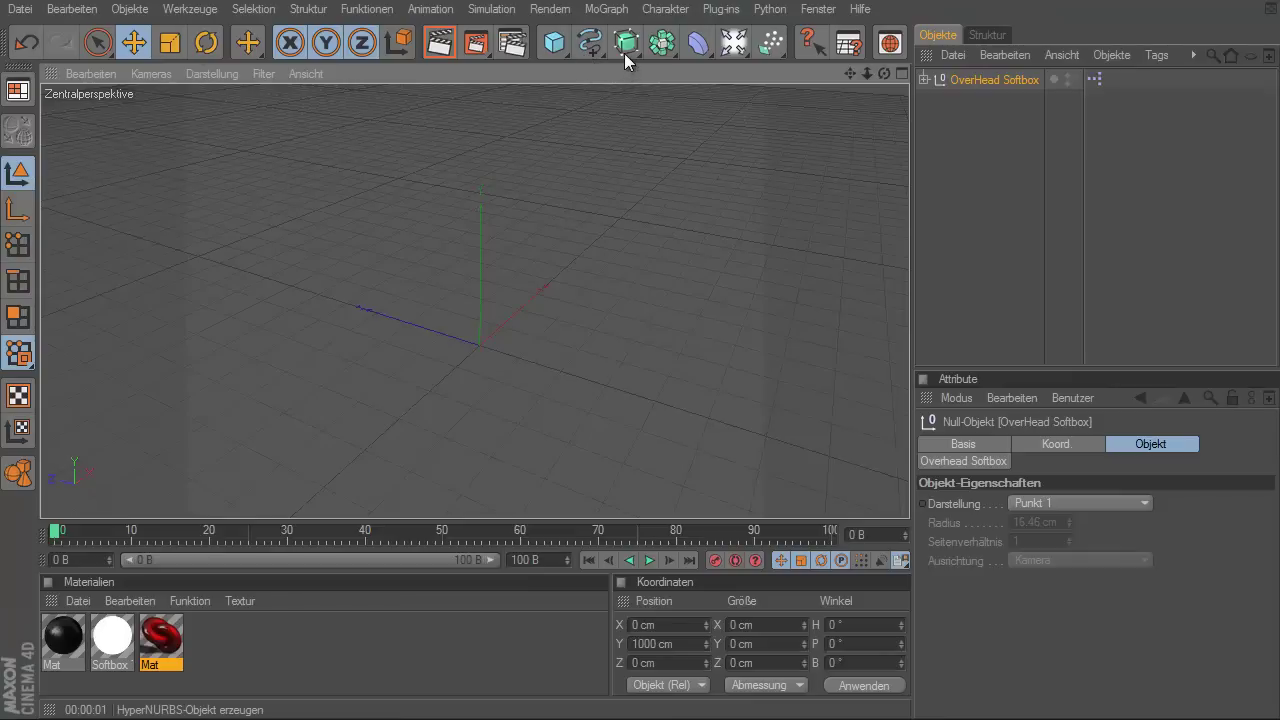
- Add a Helix spline lying flat in the XZ plane
click(591, 43)
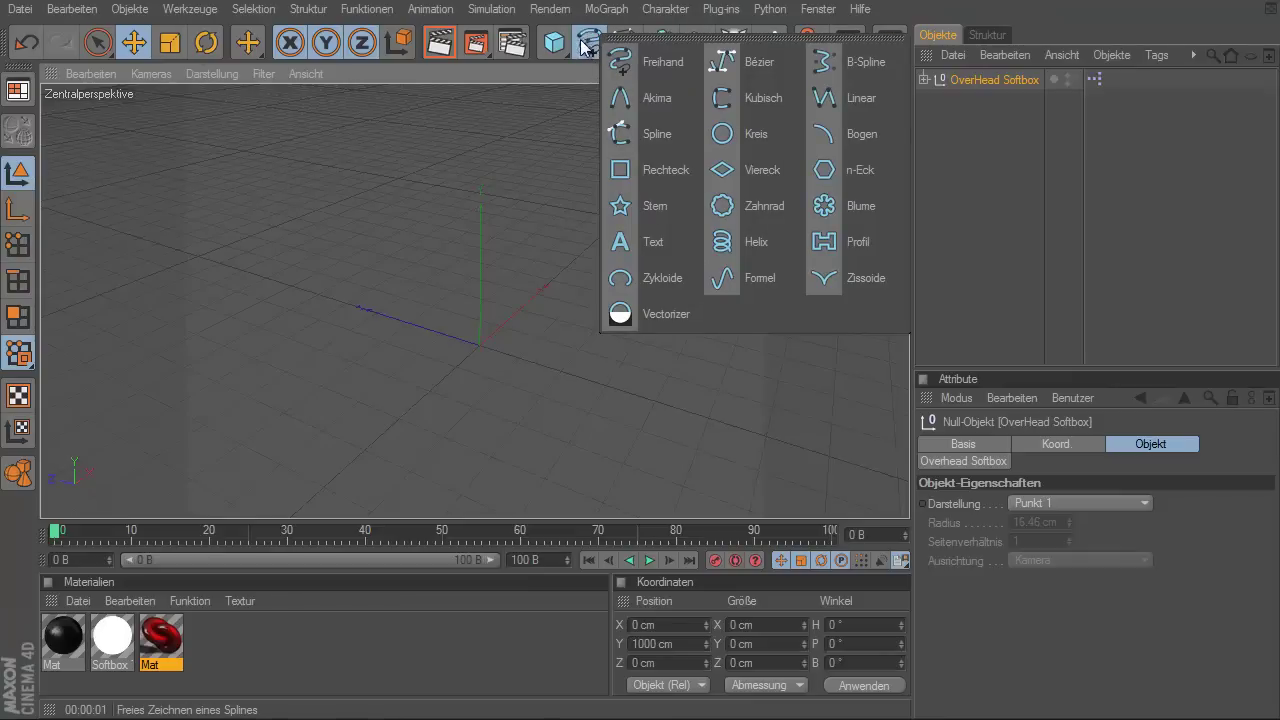
click(748, 242)
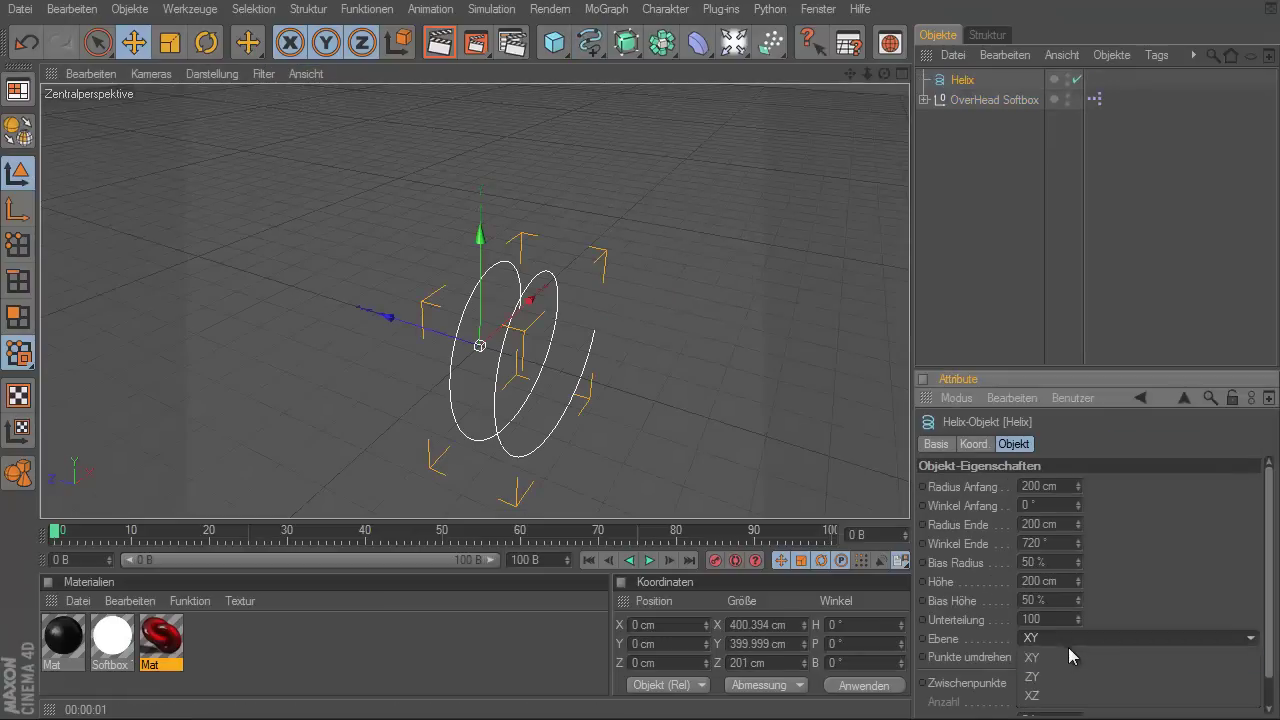
click(1068, 644)
click(1070, 698)
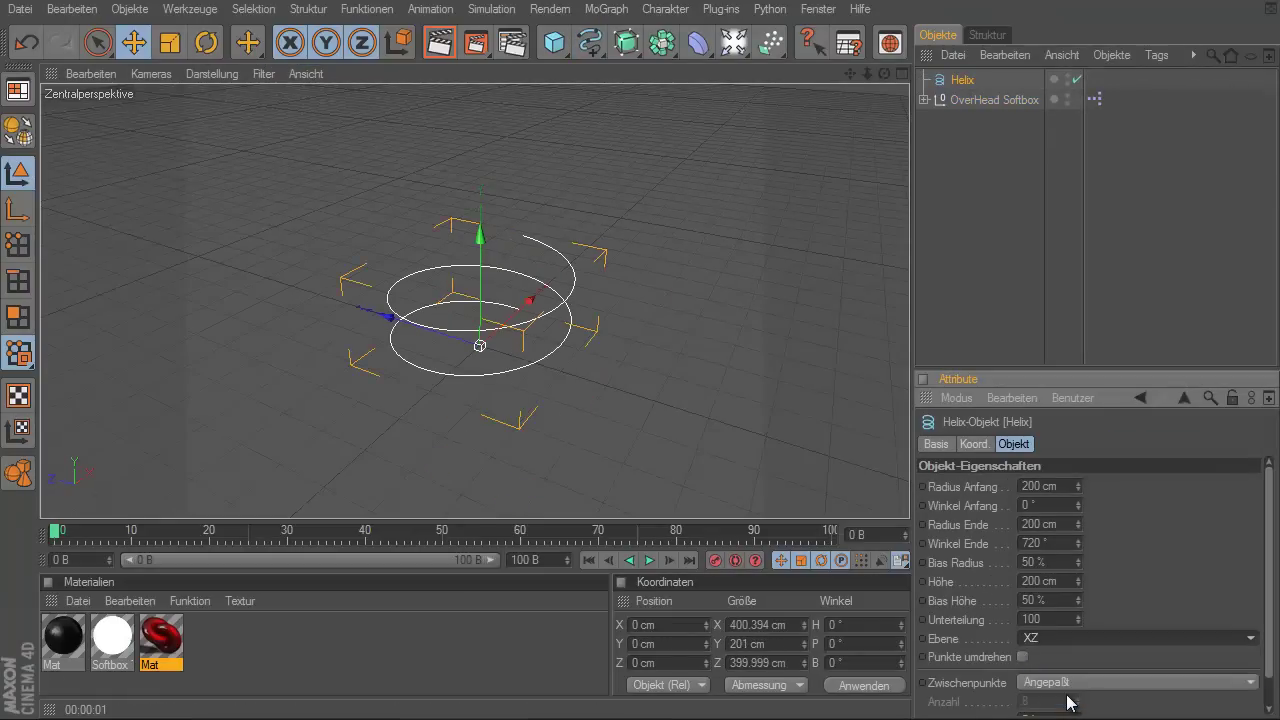
- Add a 20-tooth Zahnrad gear spline with 196 cm middle and 219 cm outer radius
click(592, 48)
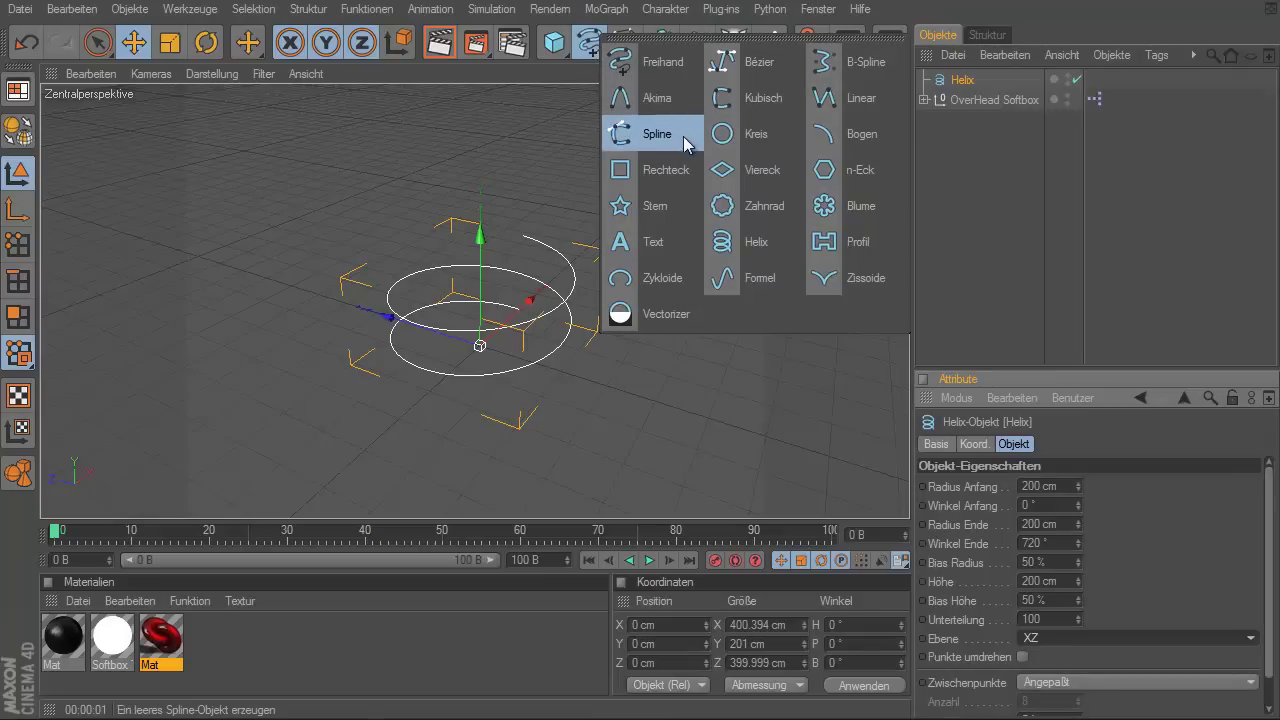
click(740, 209)
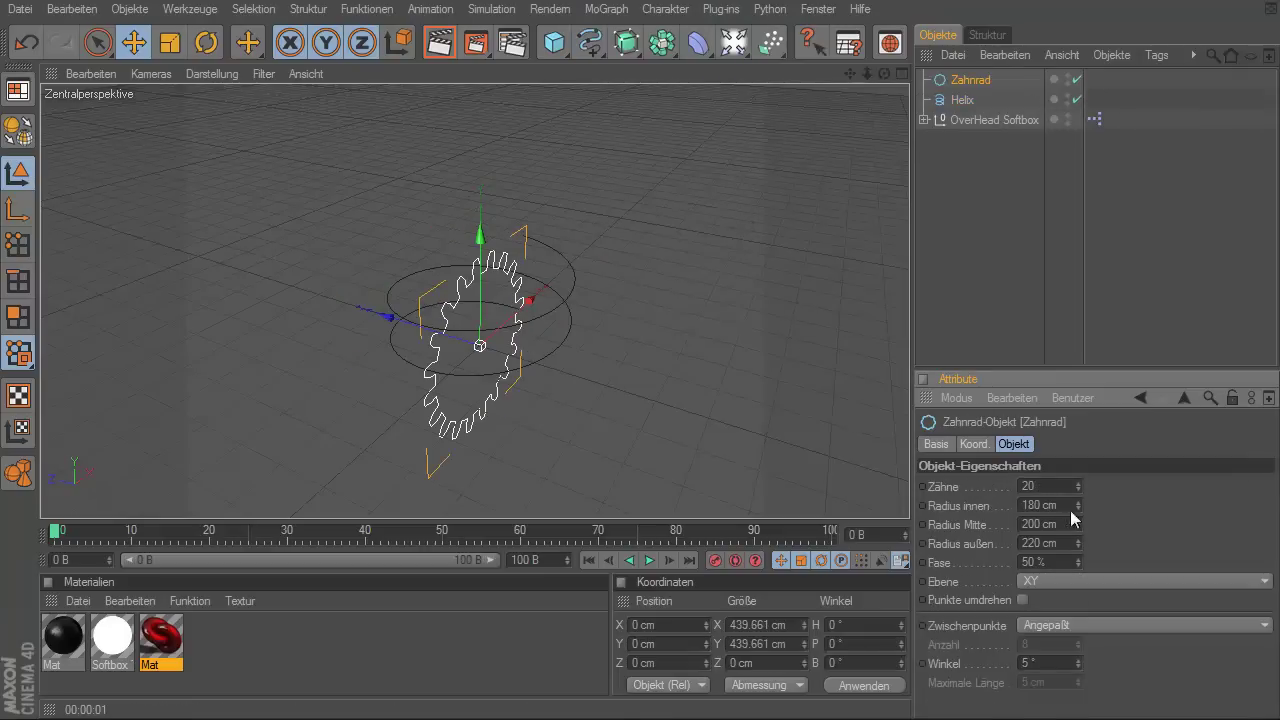
drag(1078, 489, 1075, 483)
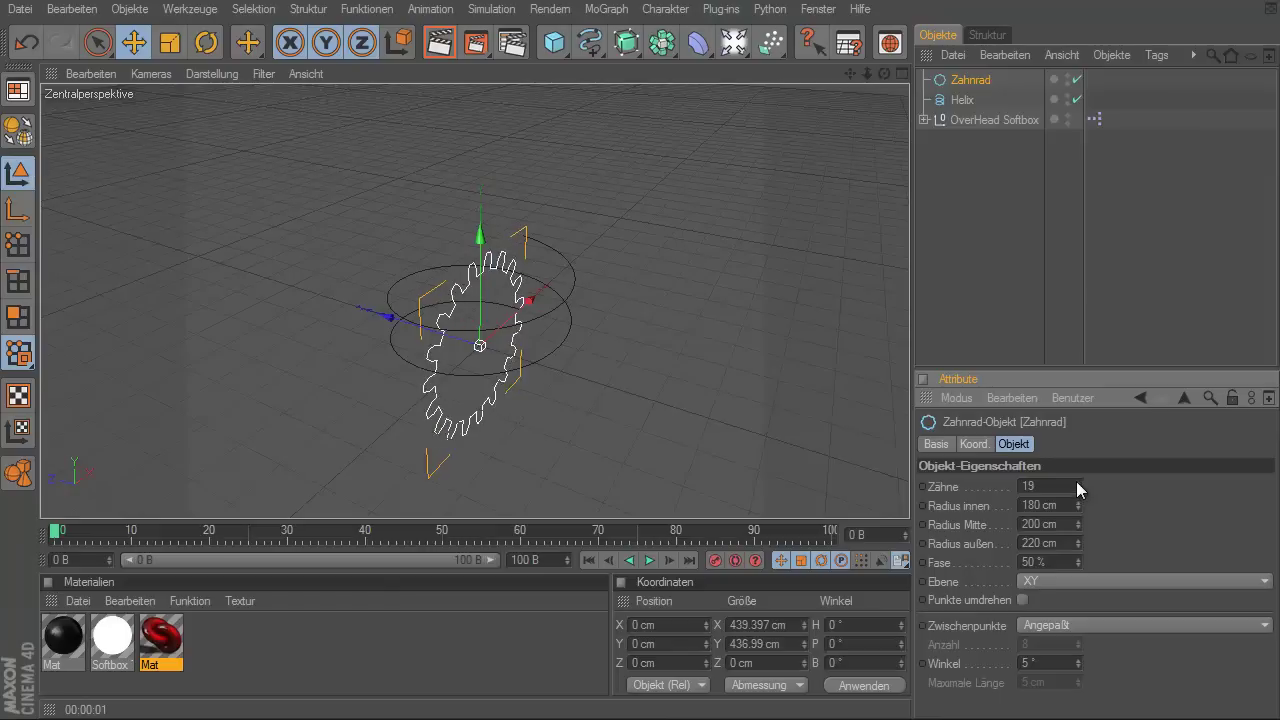
click(1081, 538)
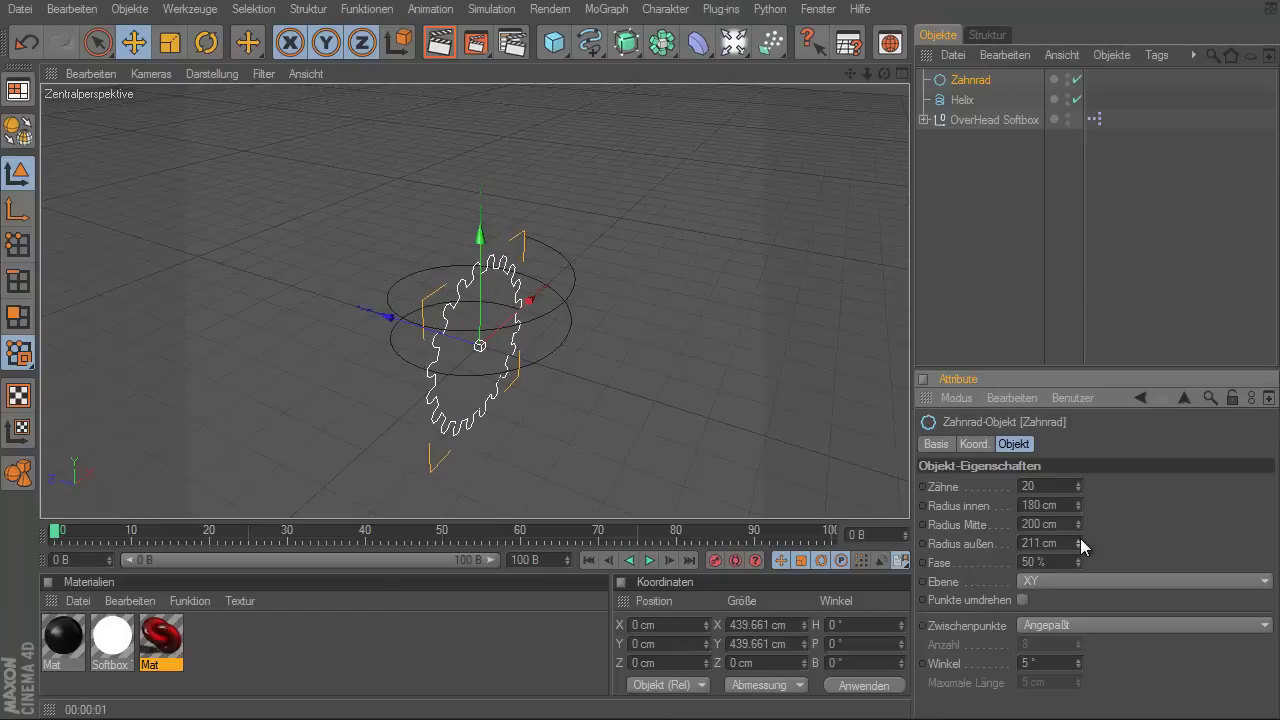
click(1081, 538)
click(1081, 538)
drag(1081, 539, 1078, 527)
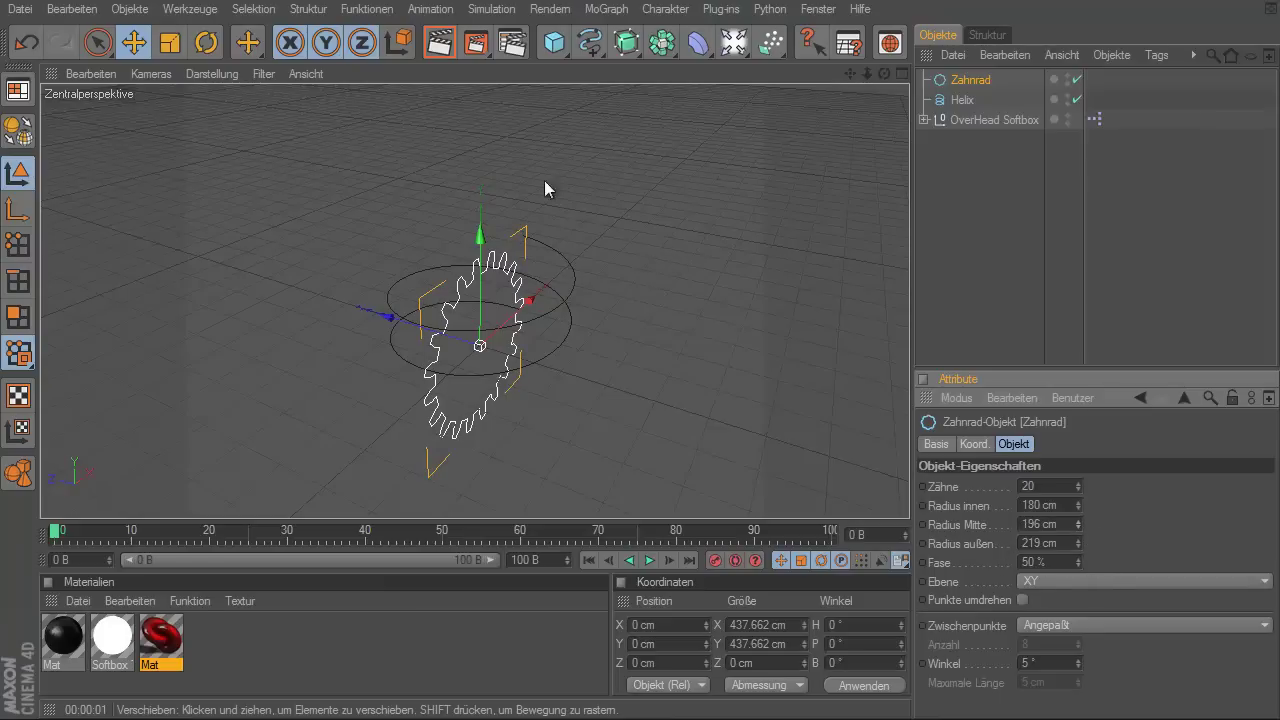
mouse_move(884, 74)
mouse_down()
mouse_move(673, 402)
mouse_move(548, 88)
mouse_up()
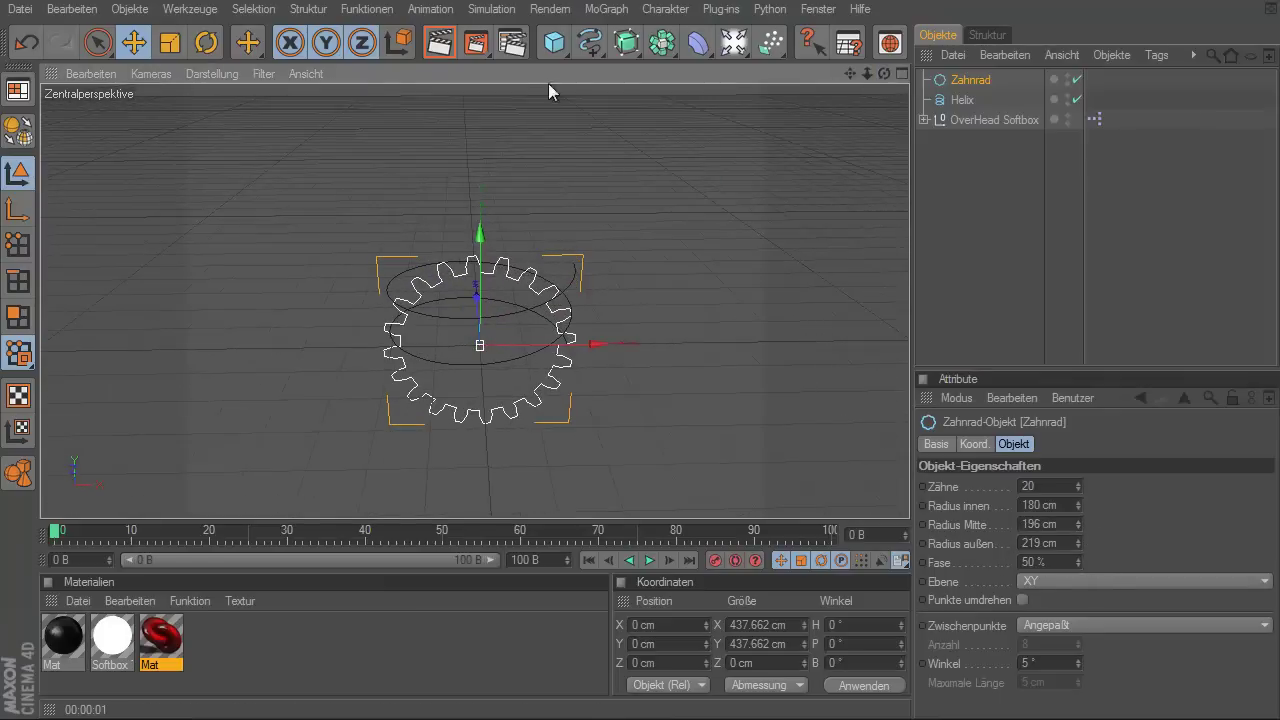
- Create a Sweep-NURBS and nest the Zahnrad profile and Helix path inside it
click(624, 46)
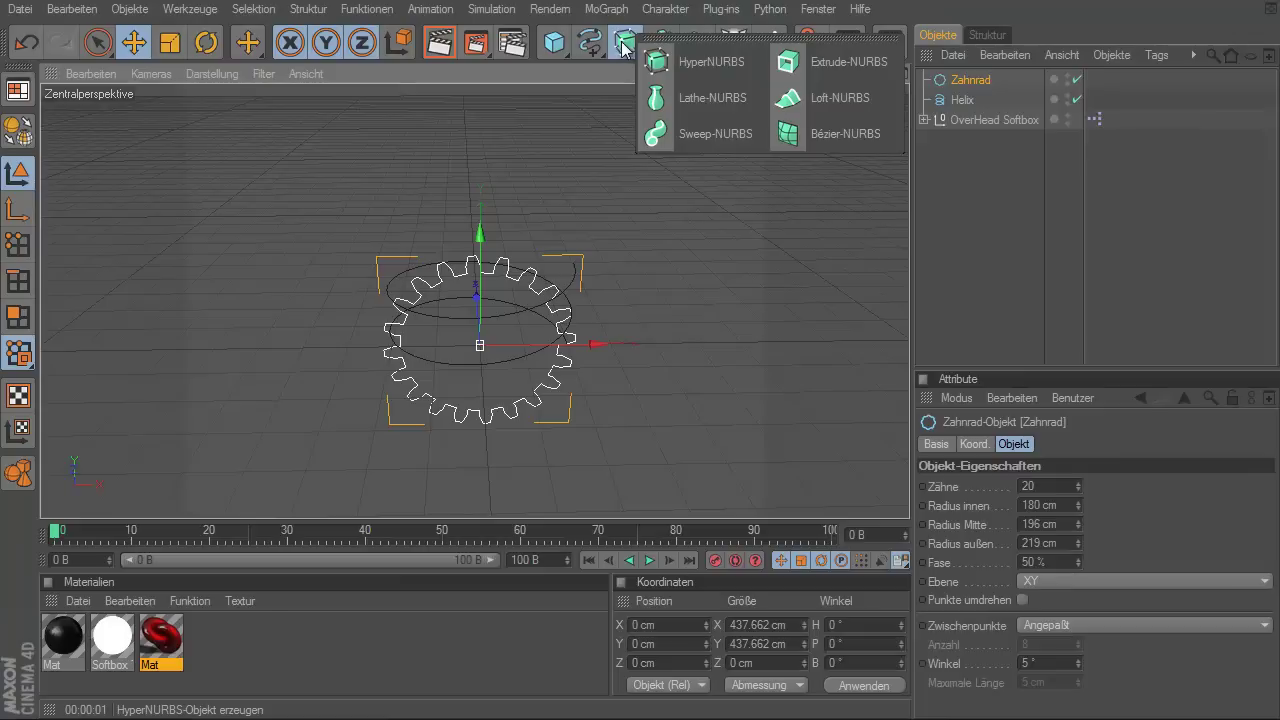
click(663, 140)
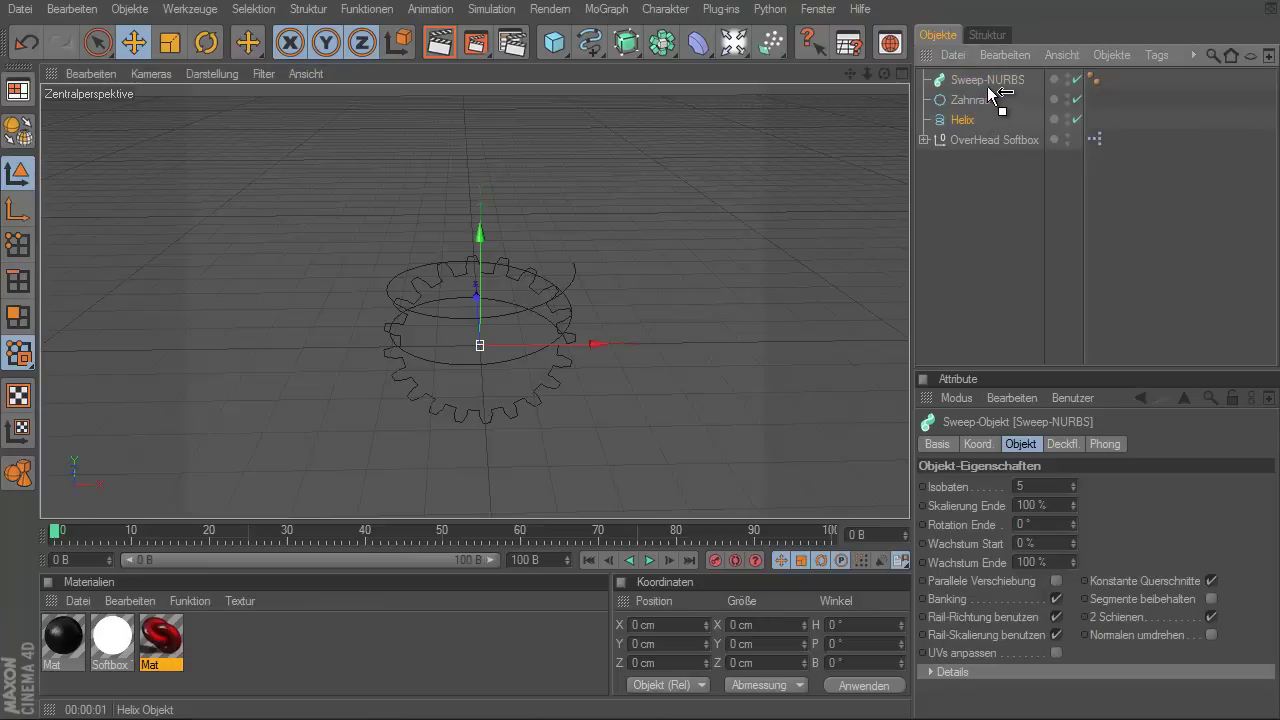
drag(963, 122, 1000, 91)
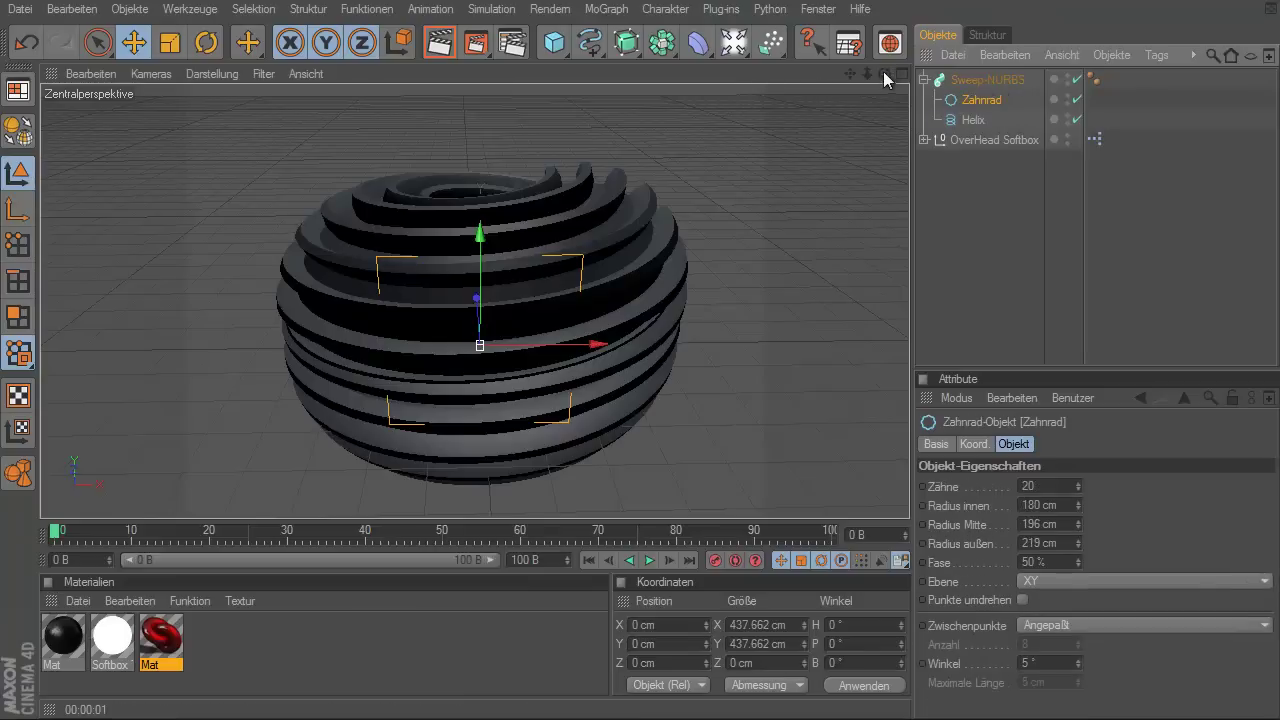
mouse_move(883, 71)
mouse_down()
mouse_move(662, 411)
mouse_move(634, 378)
mouse_move(654, 411)
mouse_move(607, 401)
mouse_move(690, 403)
mouse_move(1106, 536)
mouse_up()
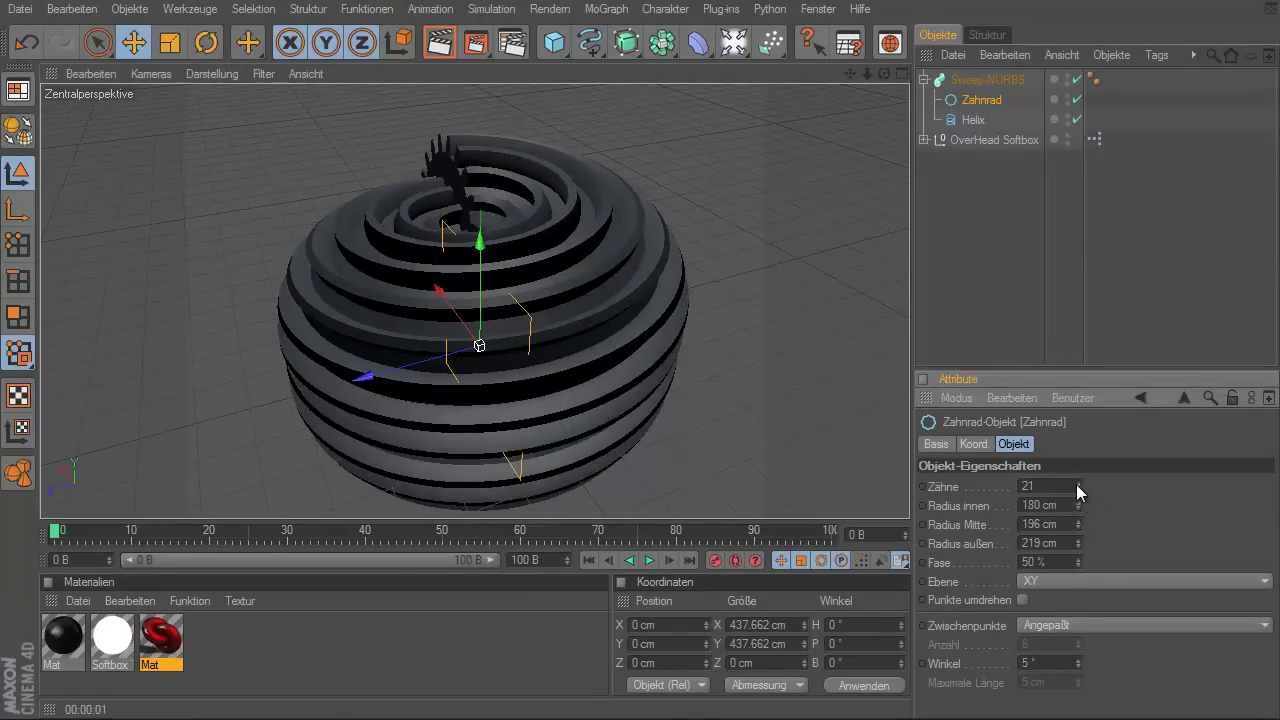
- Set the Zahnrad to 27 teeth, radii 89/102/176 cm and 45 % Fase, previewing the render
mouse_move(1076, 484)
mouse_down()
mouse_move(1081, 496)
mouse_move(1083, 316)
mouse_move(1077, 540)
mouse_move(1078, 467)
mouse_up()
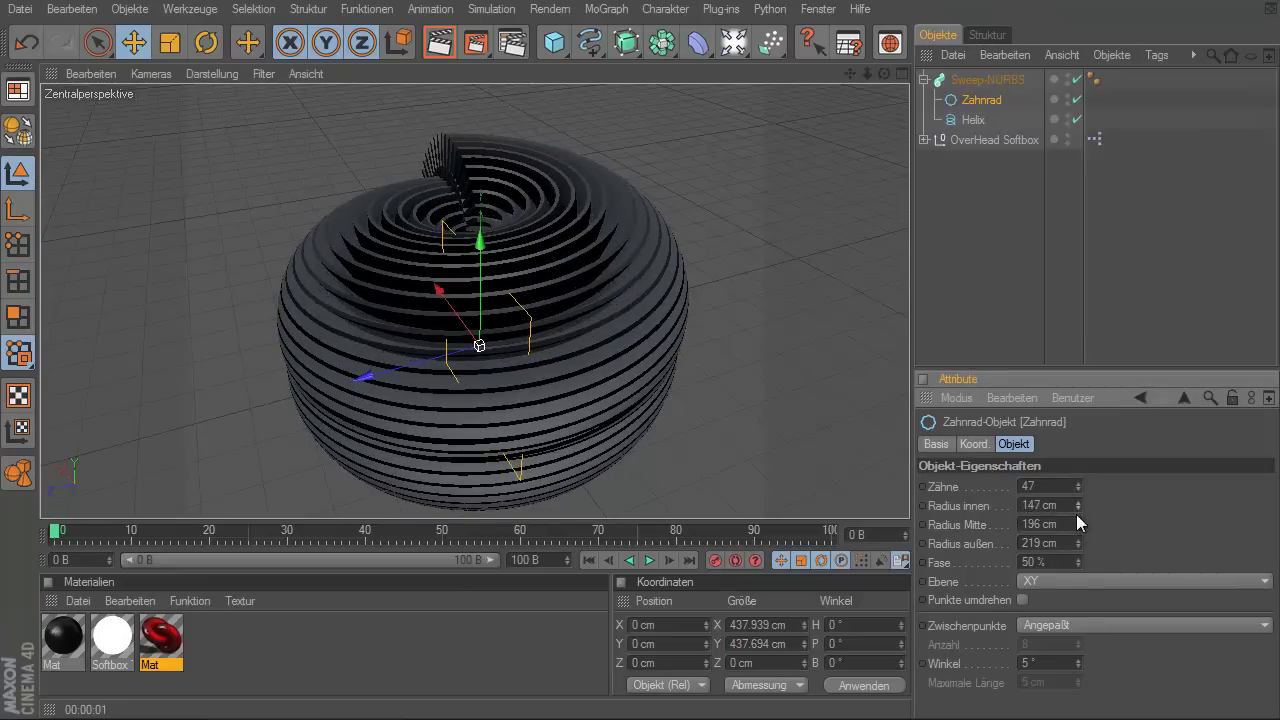
drag(1078, 525, 1078, 568)
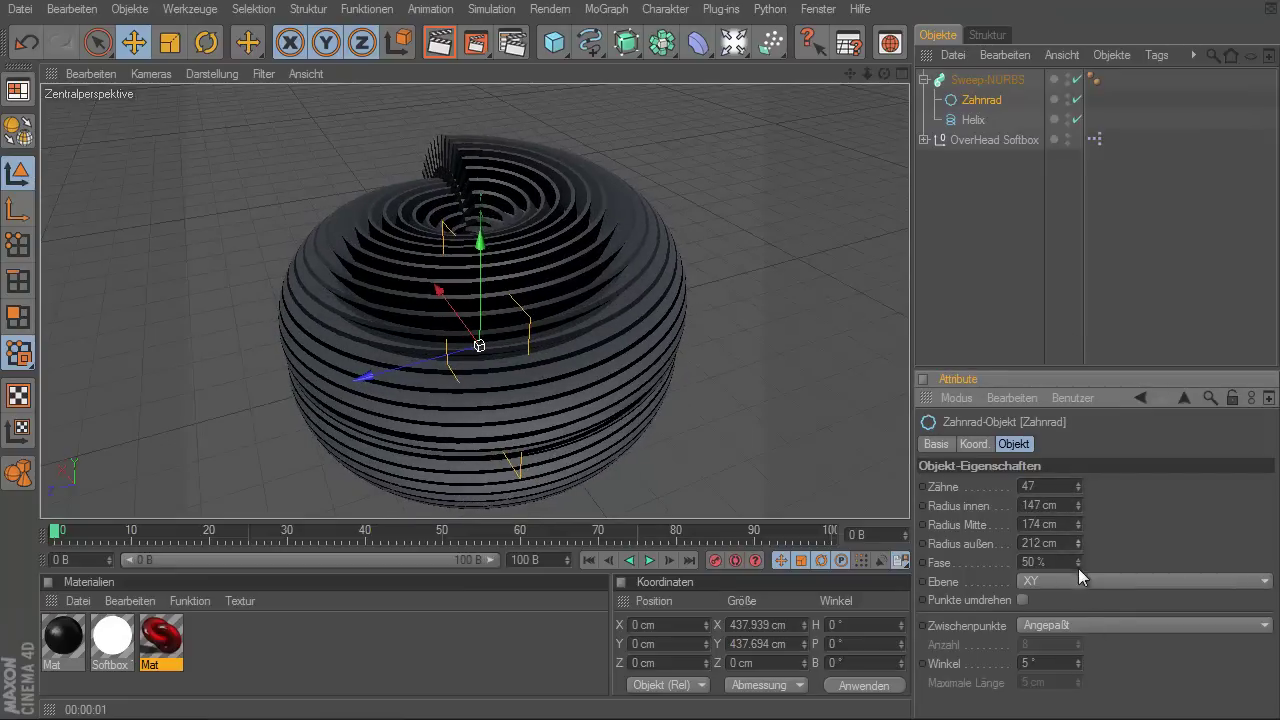
drag(1078, 524, 1088, 602)
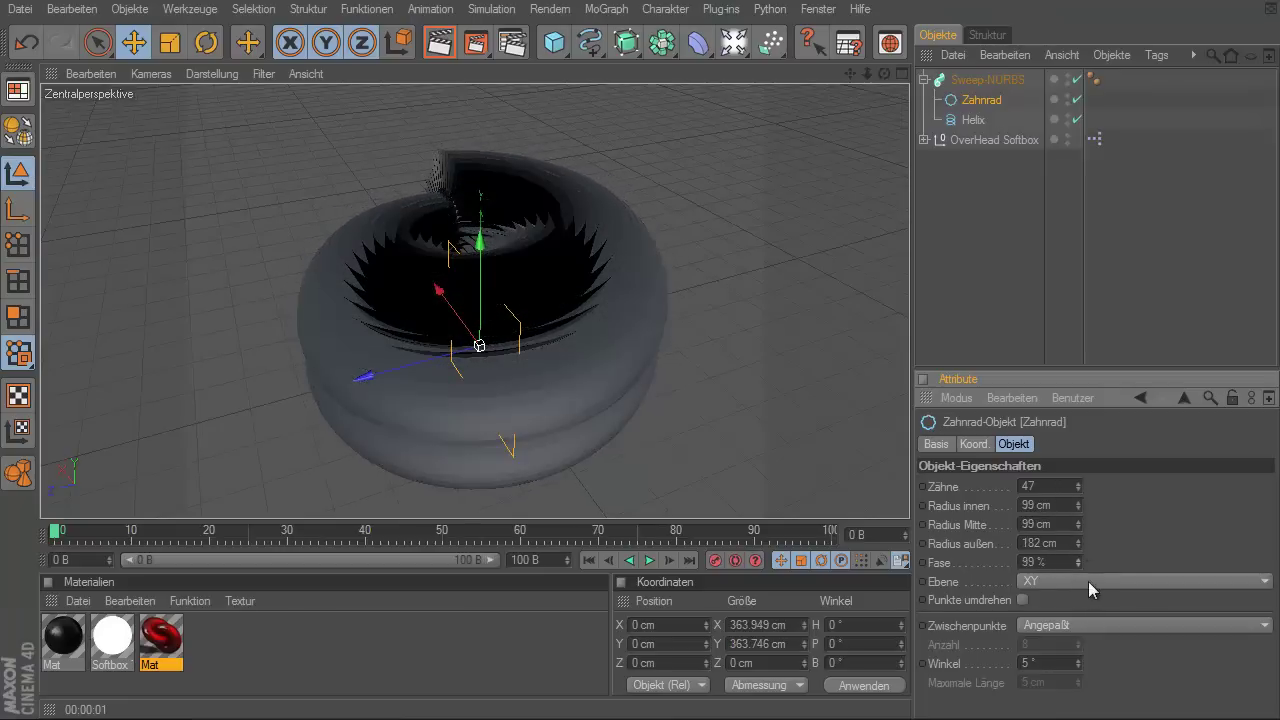
click(440, 42)
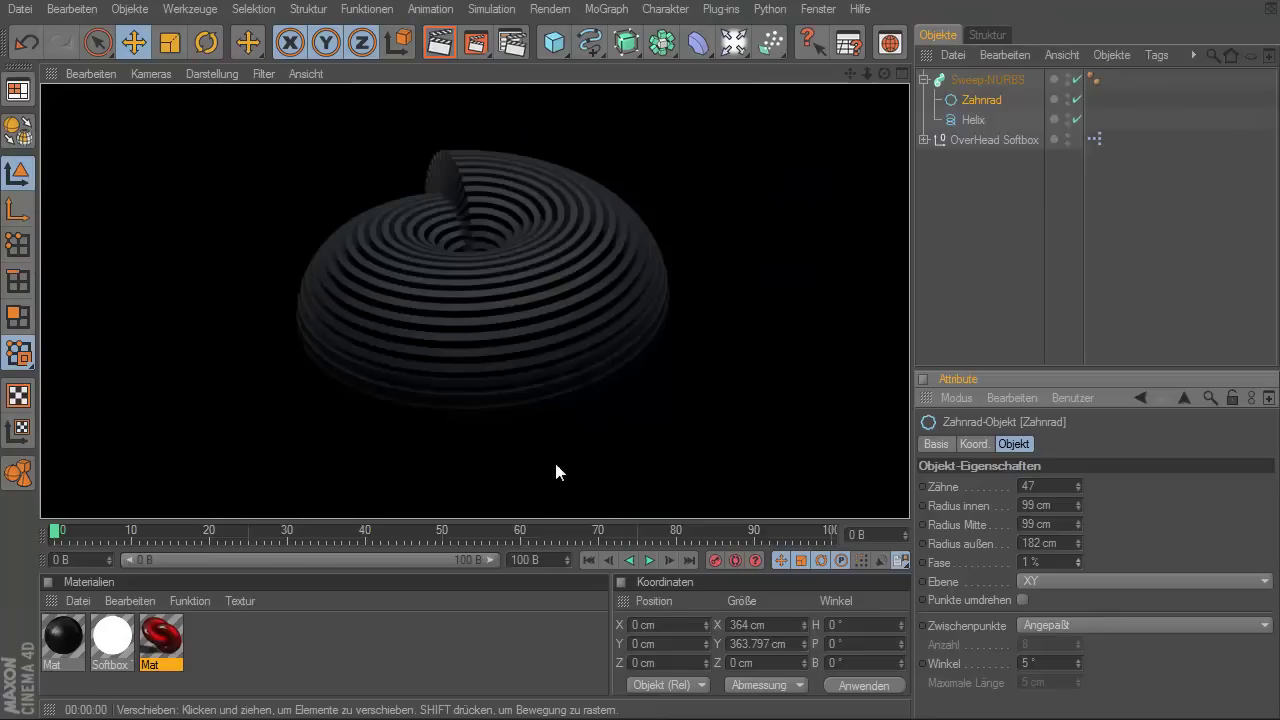
drag(1079, 557, 1068, 487)
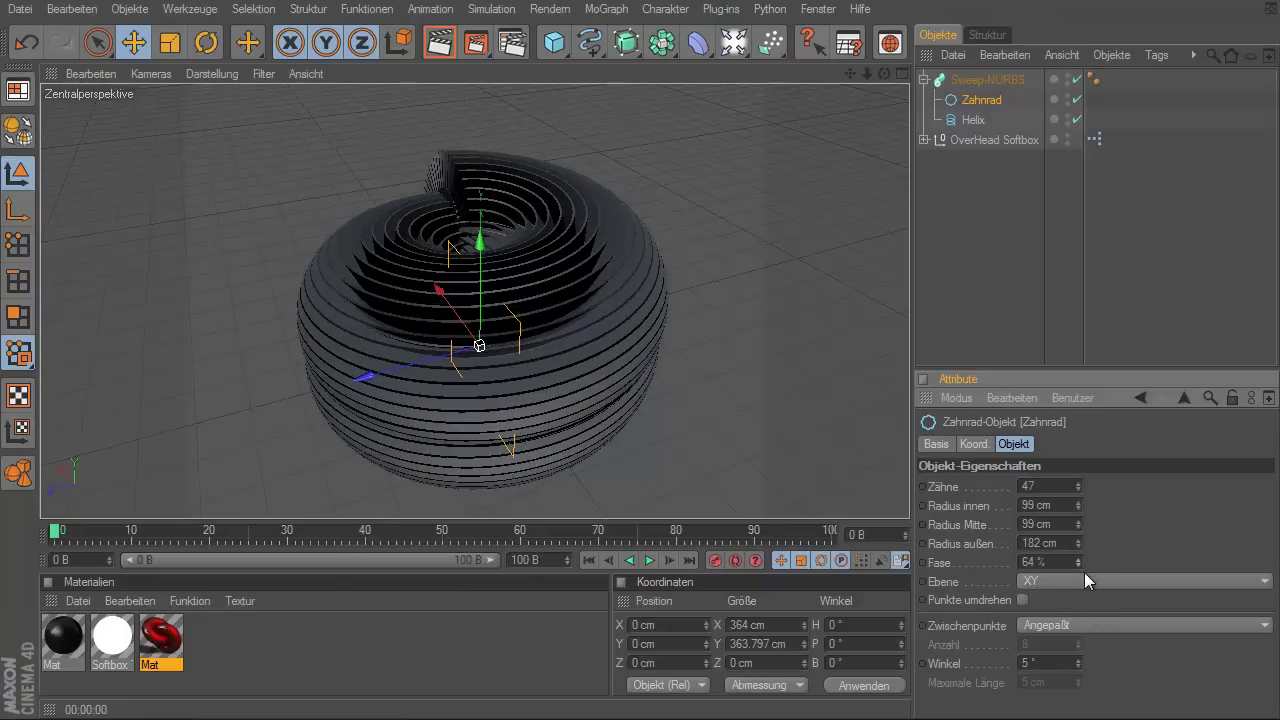
mouse_move(1079, 562)
mouse_down()
mouse_move(1083, 492)
mouse_move(1072, 477)
mouse_move(1078, 508)
mouse_move(1068, 441)
mouse_move(1073, 478)
mouse_up()
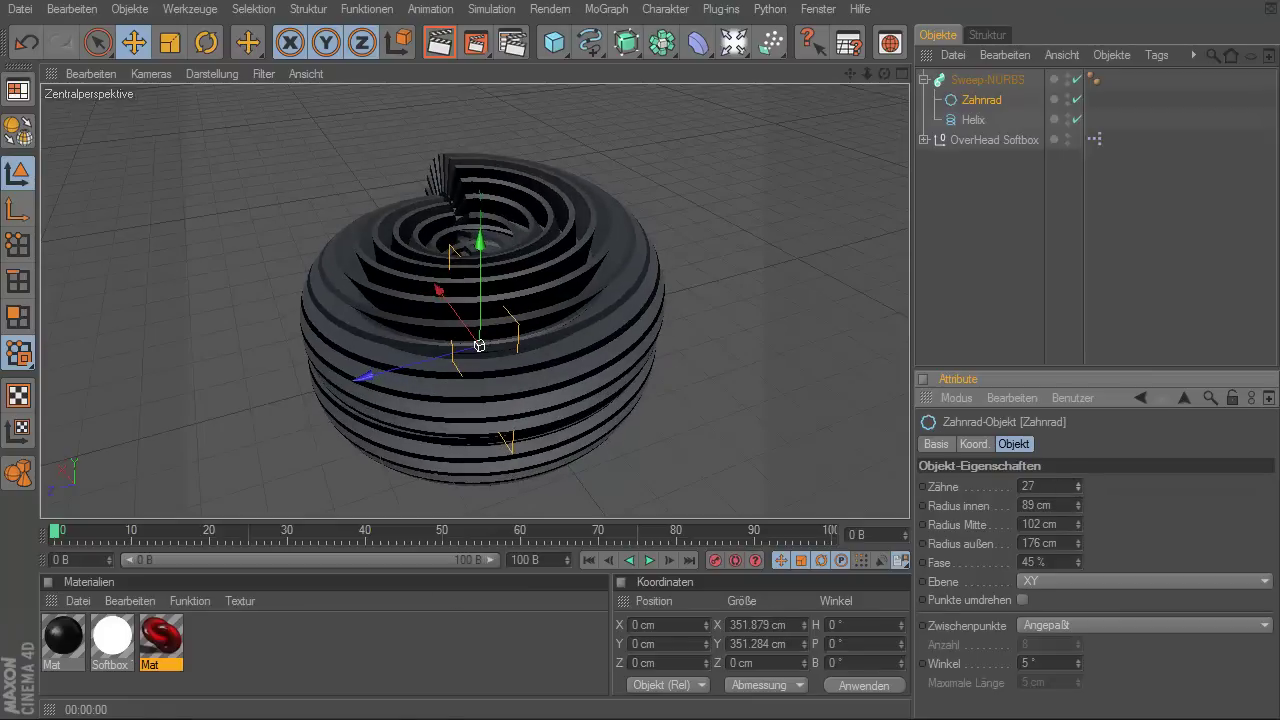
- Apply the red Mat material to the Sweep-NURBS shell and preview the render
click(177, 641)
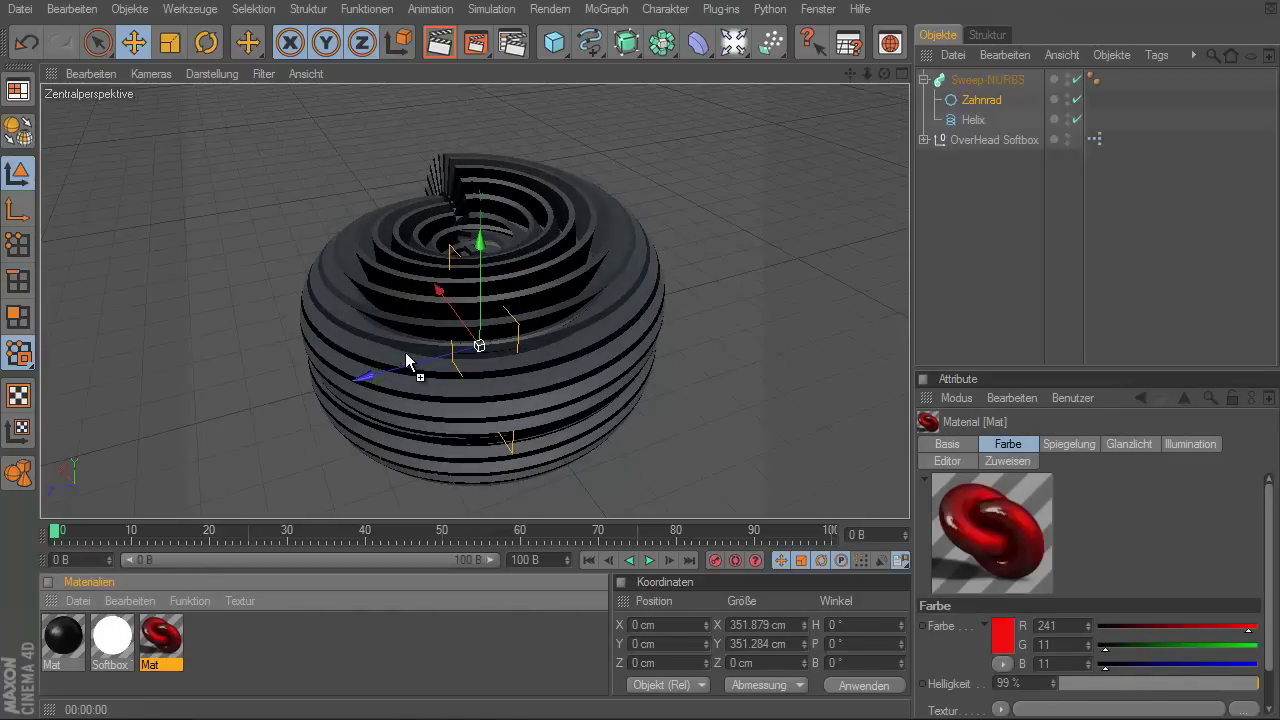
drag(408, 358, 405, 353)
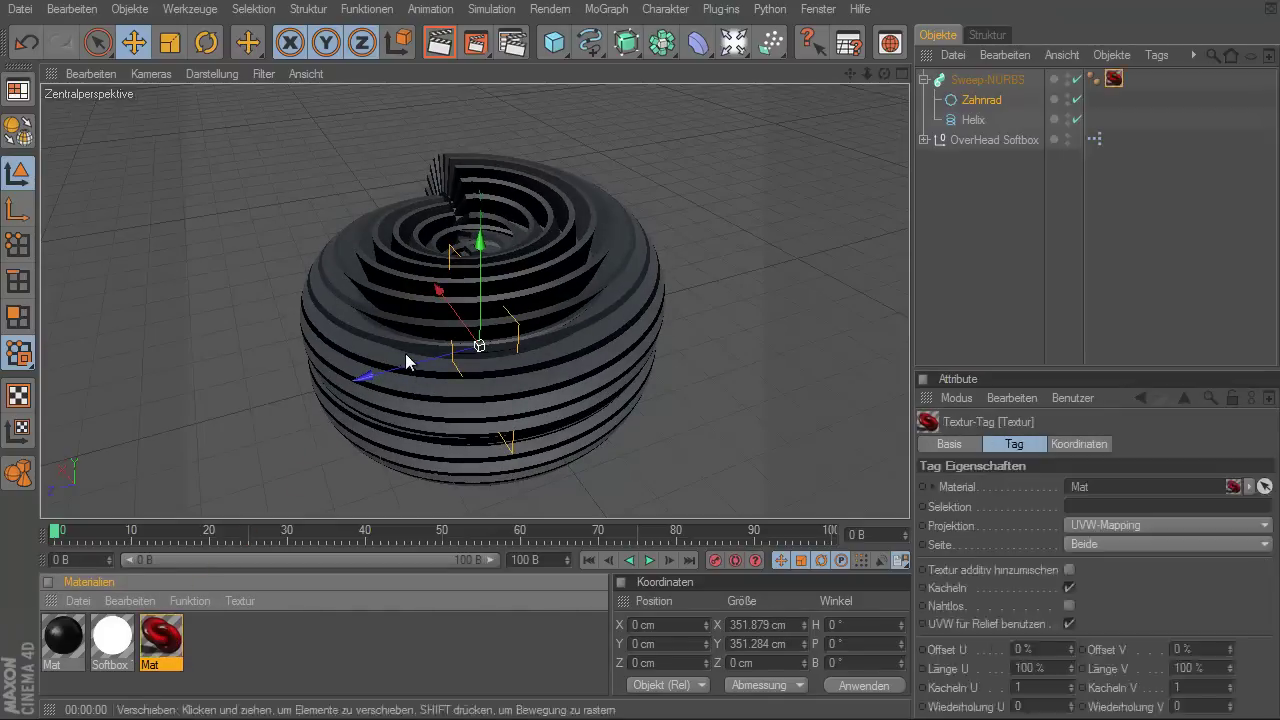
click(438, 48)
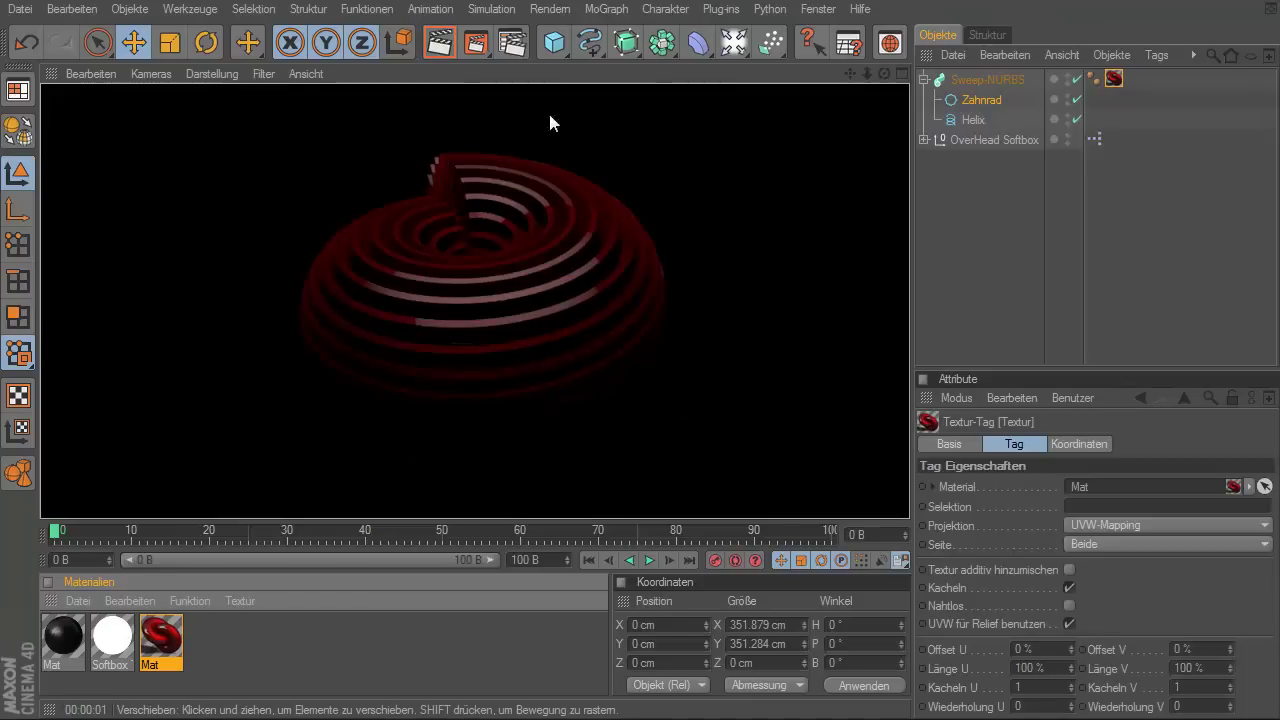
mouse_move(880, 75)
mouse_down()
mouse_move(640, 405)
mouse_move(666, 409)
mouse_up()
- Raise the Helix's Radius Anfang to 210 cm
click(505, 325)
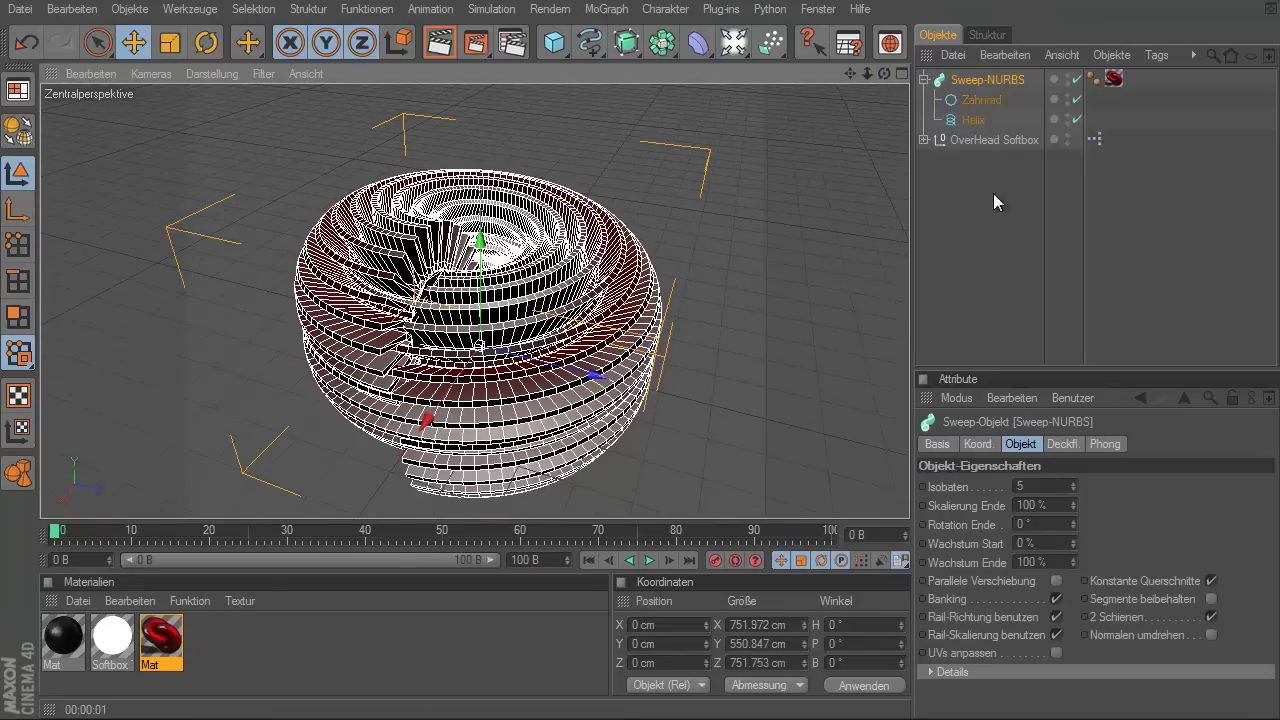
click(980, 100)
click(974, 120)
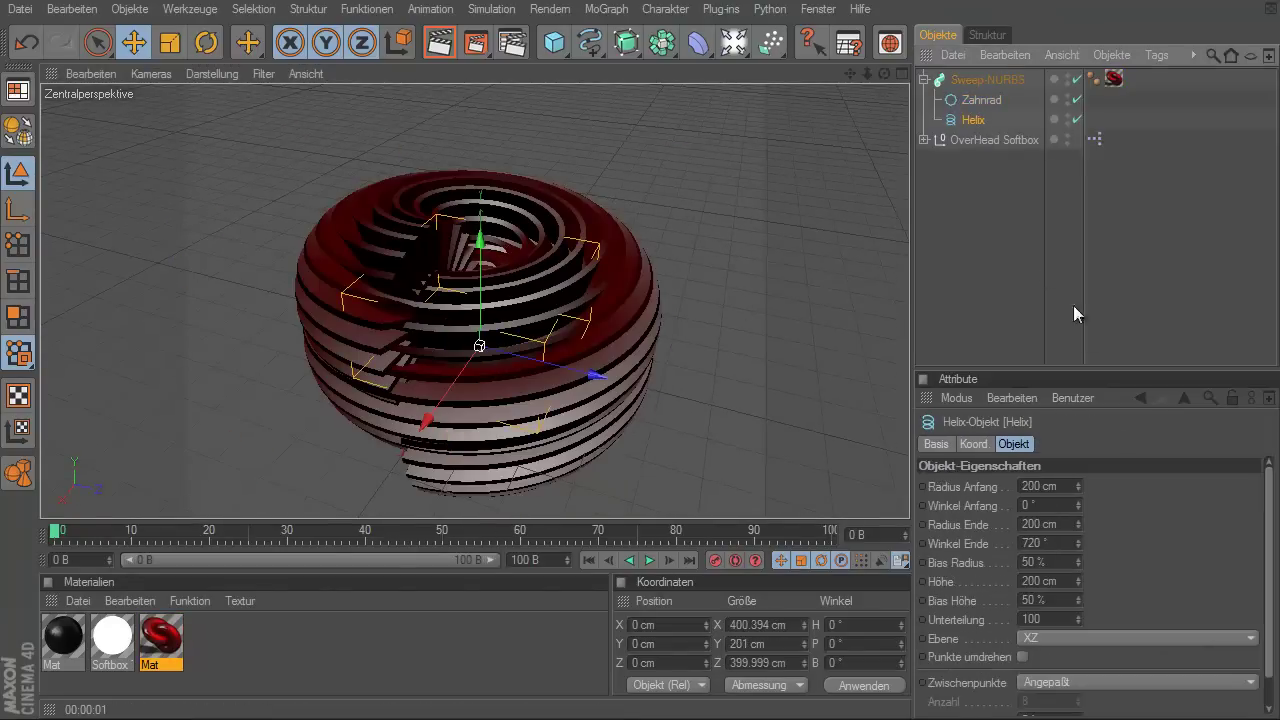
mouse_move(1078, 487)
mouse_down()
mouse_move(1092, 519)
mouse_move(1071, 392)
mouse_move(1083, 482)
mouse_up()
- Give the Helix a 1028 cm Radius Anfang and 95 % Bias Radius, then preview-render the spiral
scroll(388, 340, down, 2)
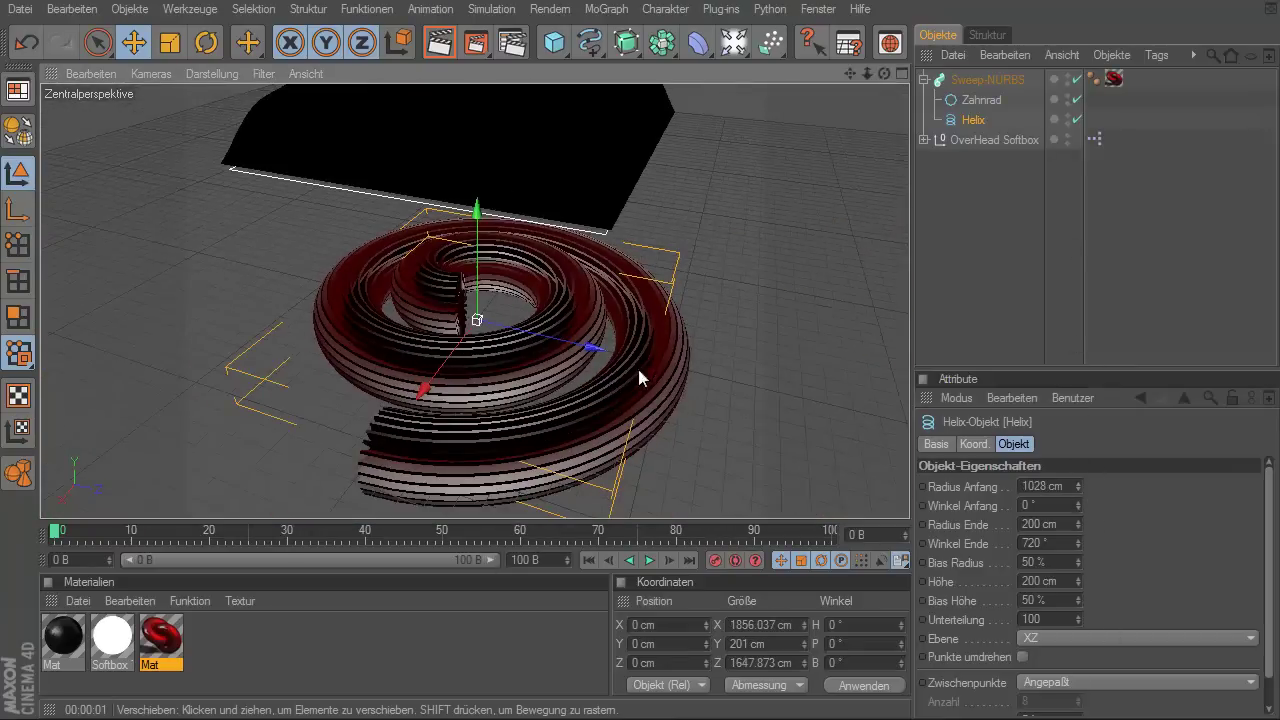
mouse_move(878, 77)
mouse_down()
mouse_move(657, 409)
mouse_move(634, 409)
mouse_move(657, 409)
mouse_up()
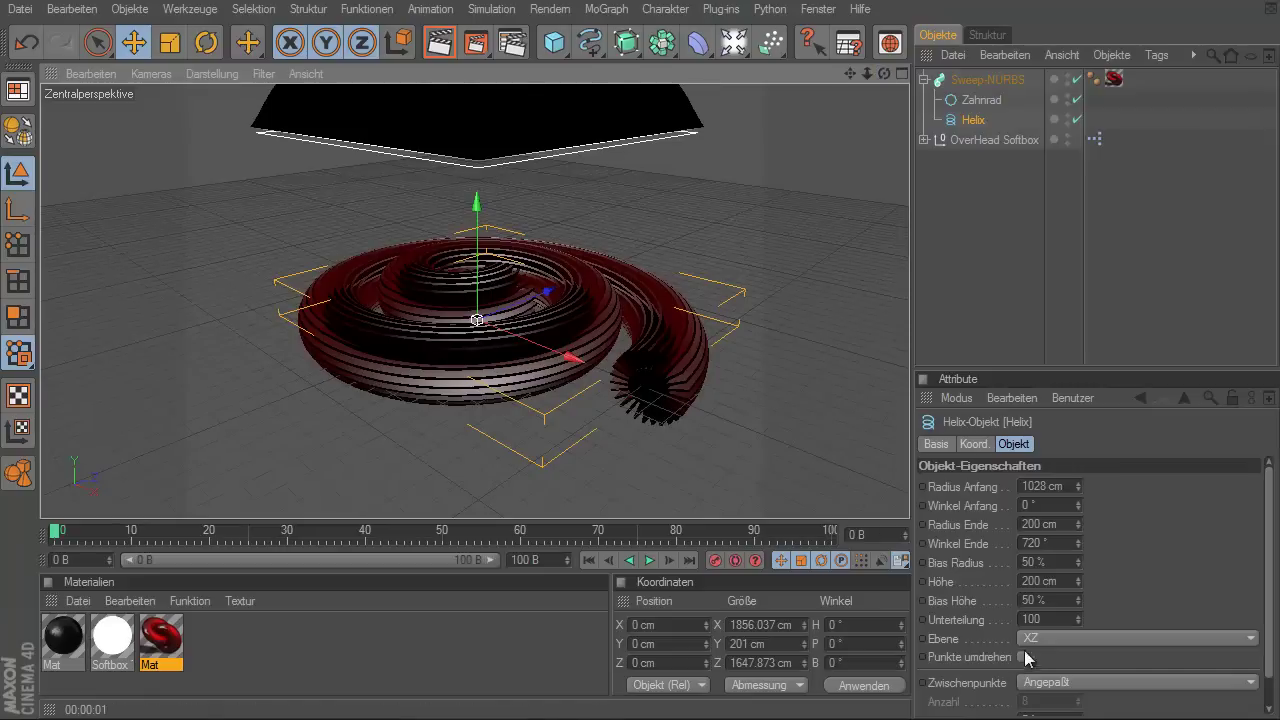
mouse_move(1075, 564)
mouse_down()
mouse_move(1081, 578)
mouse_move(1072, 540)
mouse_move(1075, 564)
mouse_up()
click(443, 62)
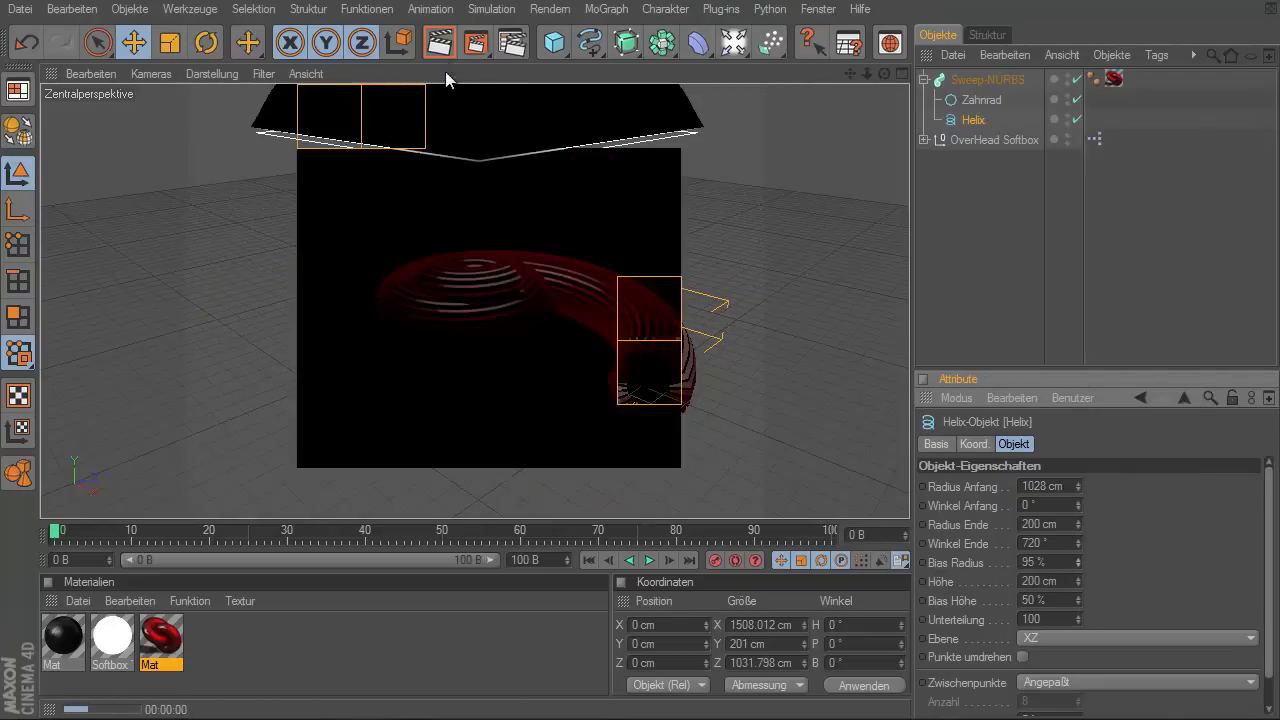
scroll(630, 314, up, 1)
scroll(639, 300, up, 5)
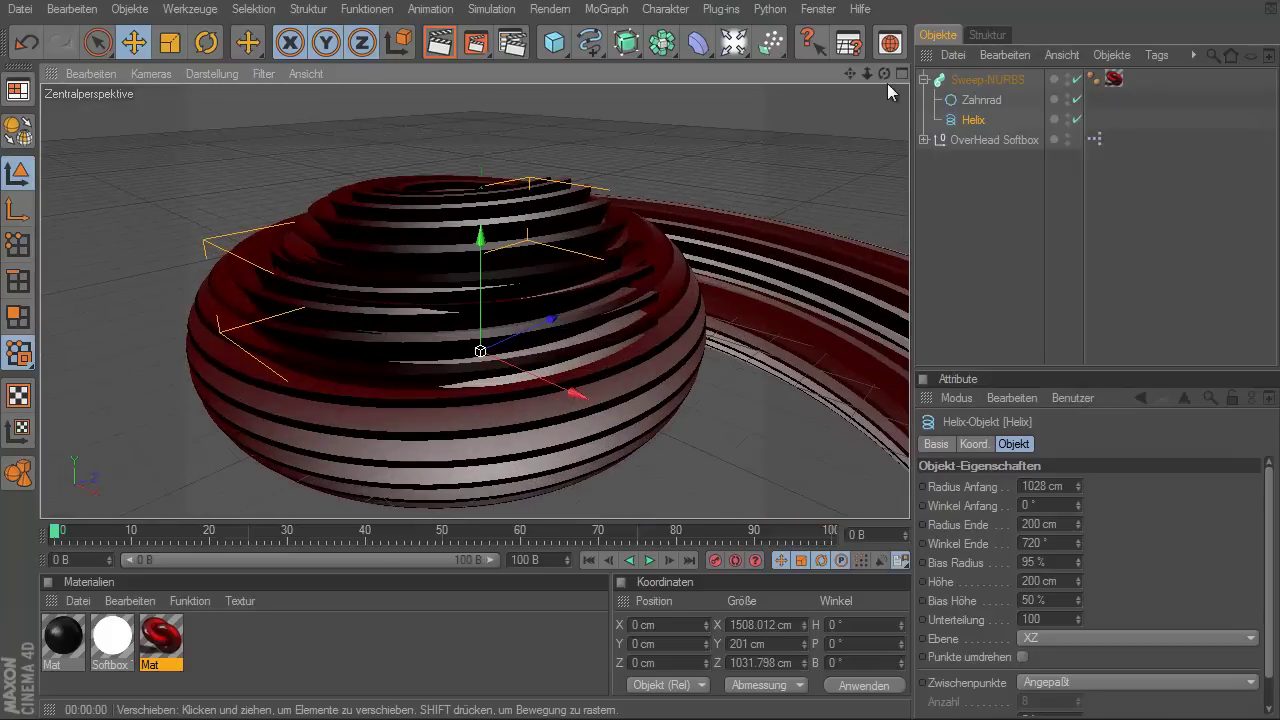
drag(884, 76, 630, 425)
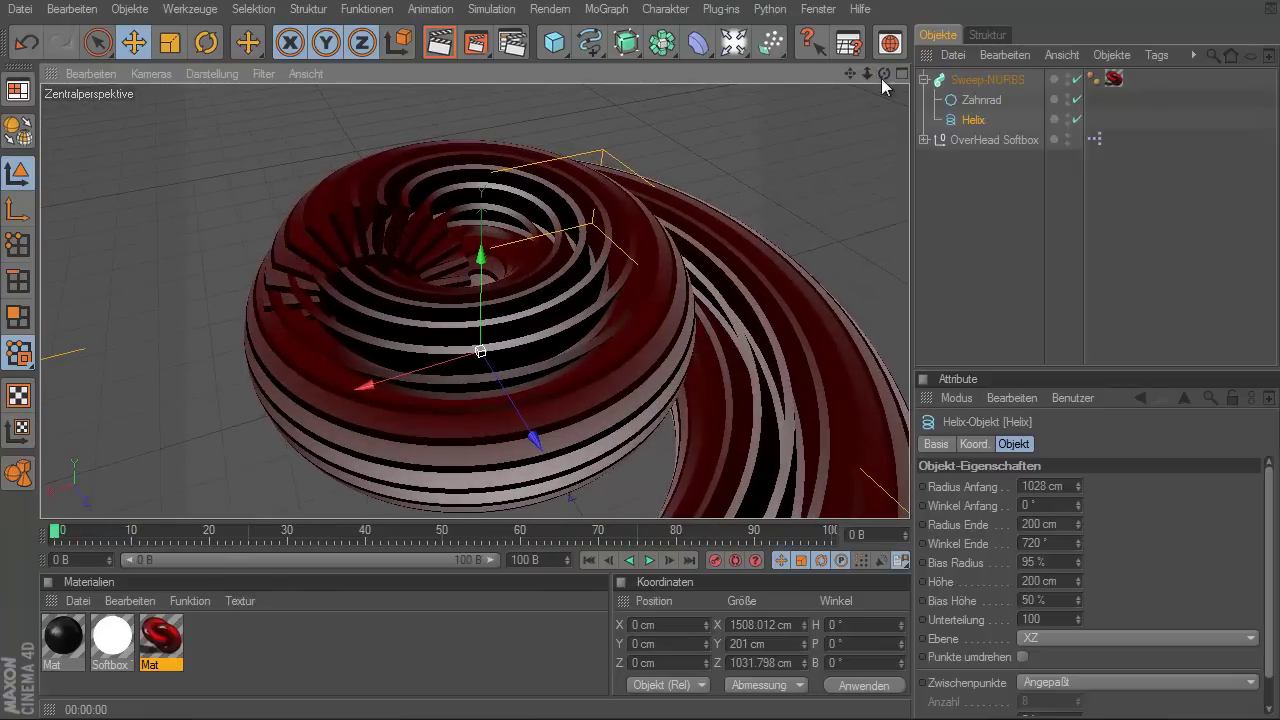
click(437, 43)
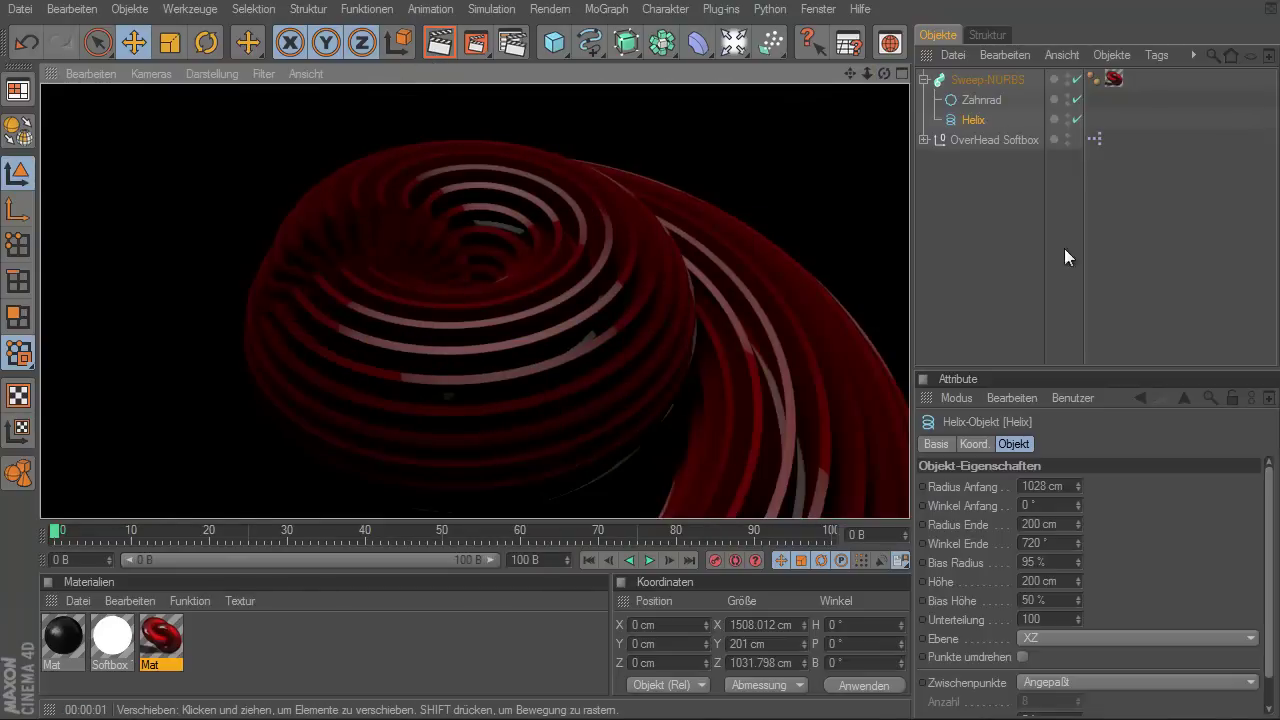
click(981, 100)
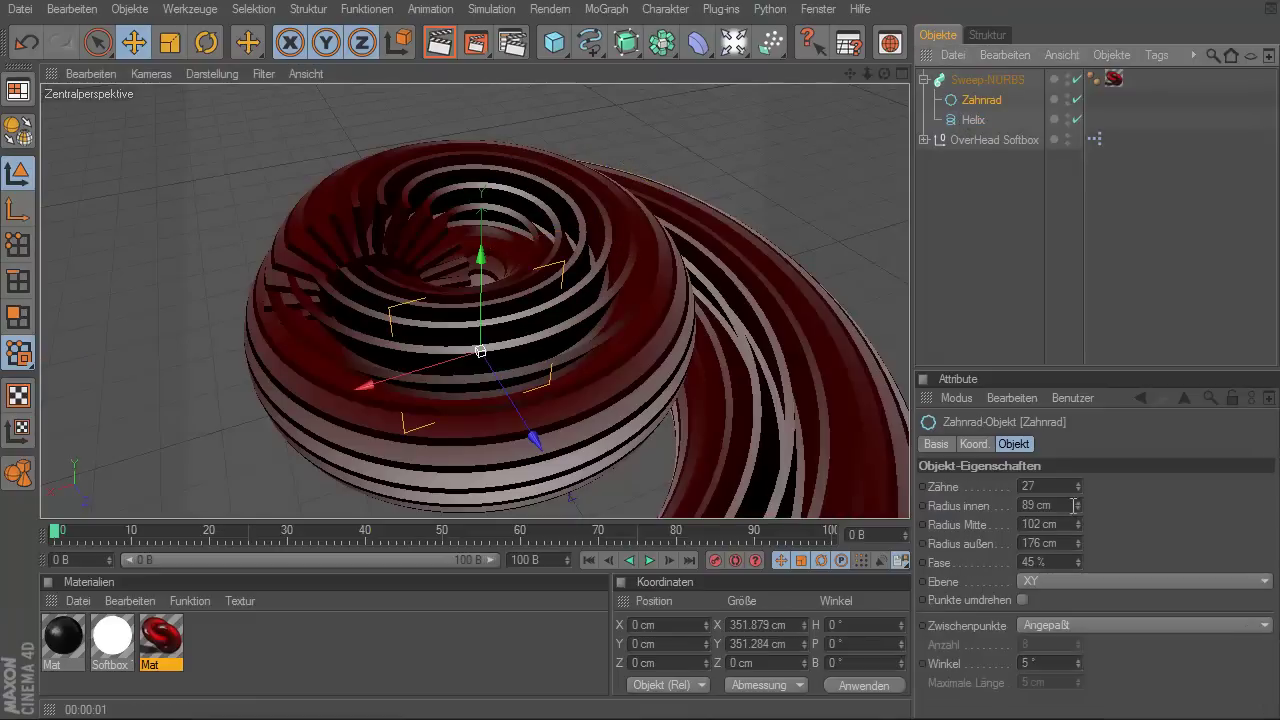
- Retune the Zahnrad to 36 teeth, radii 39/62/178 cm and 53 % Fase
mouse_move(1077, 490)
mouse_down()
mouse_move(1082, 519)
mouse_move(1086, 390)
mouse_move(1078, 493)
mouse_up()
click(441, 45)
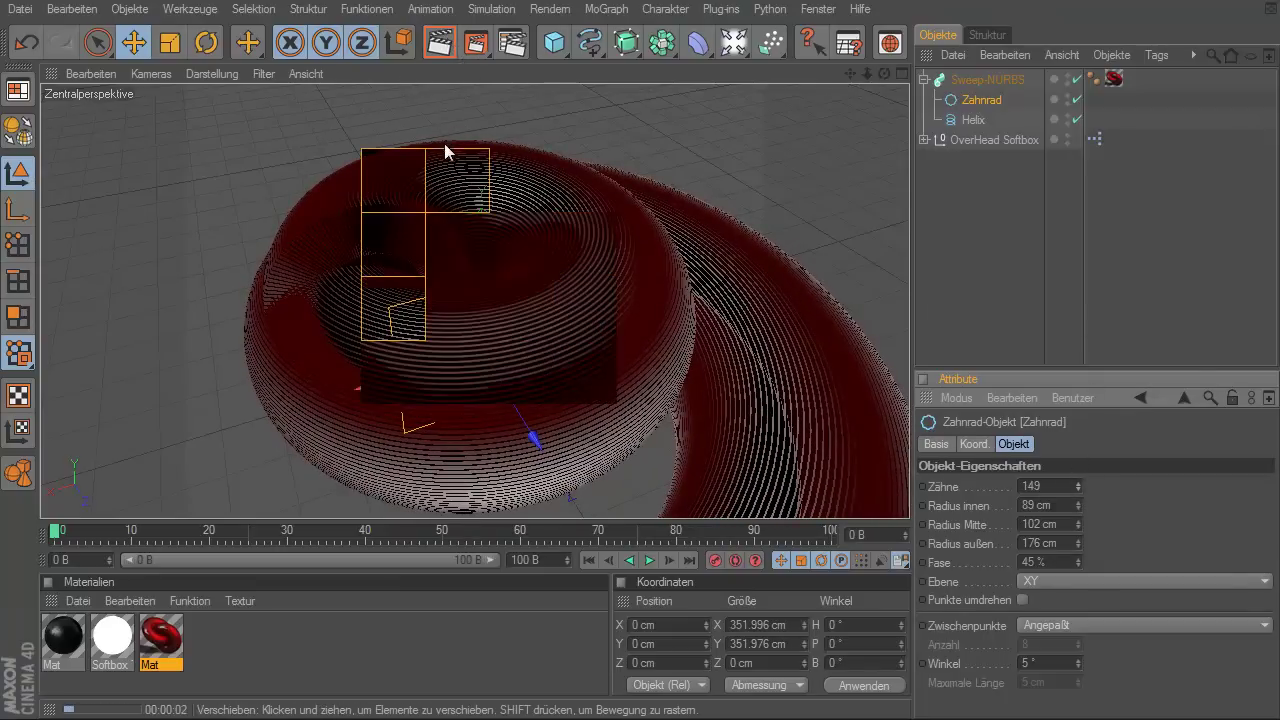
click(1080, 500)
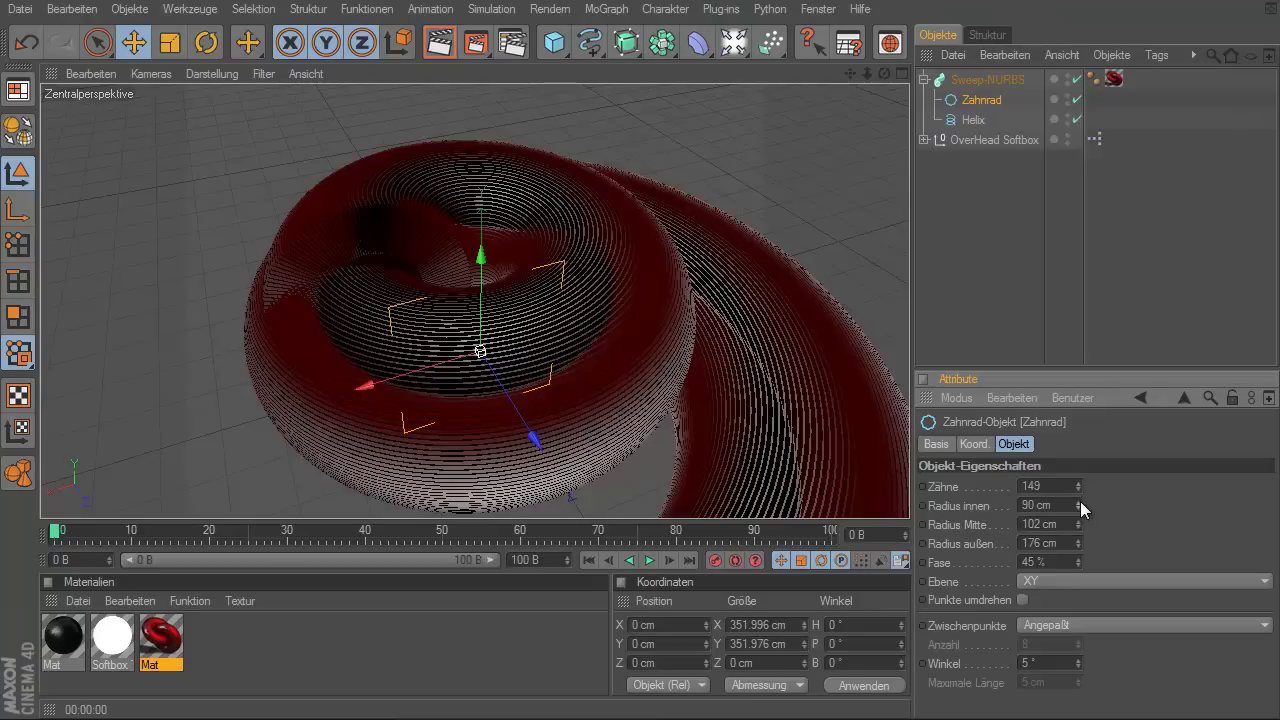
click(1078, 500)
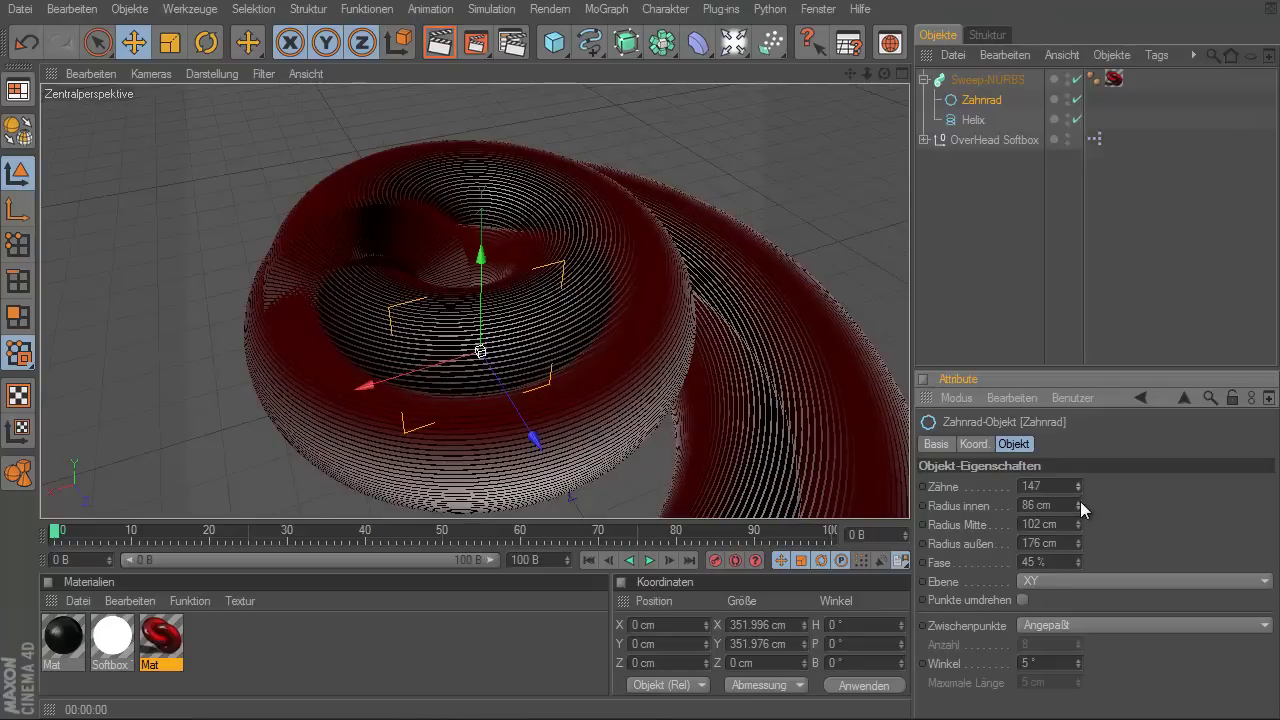
drag(1078, 486, 1082, 490)
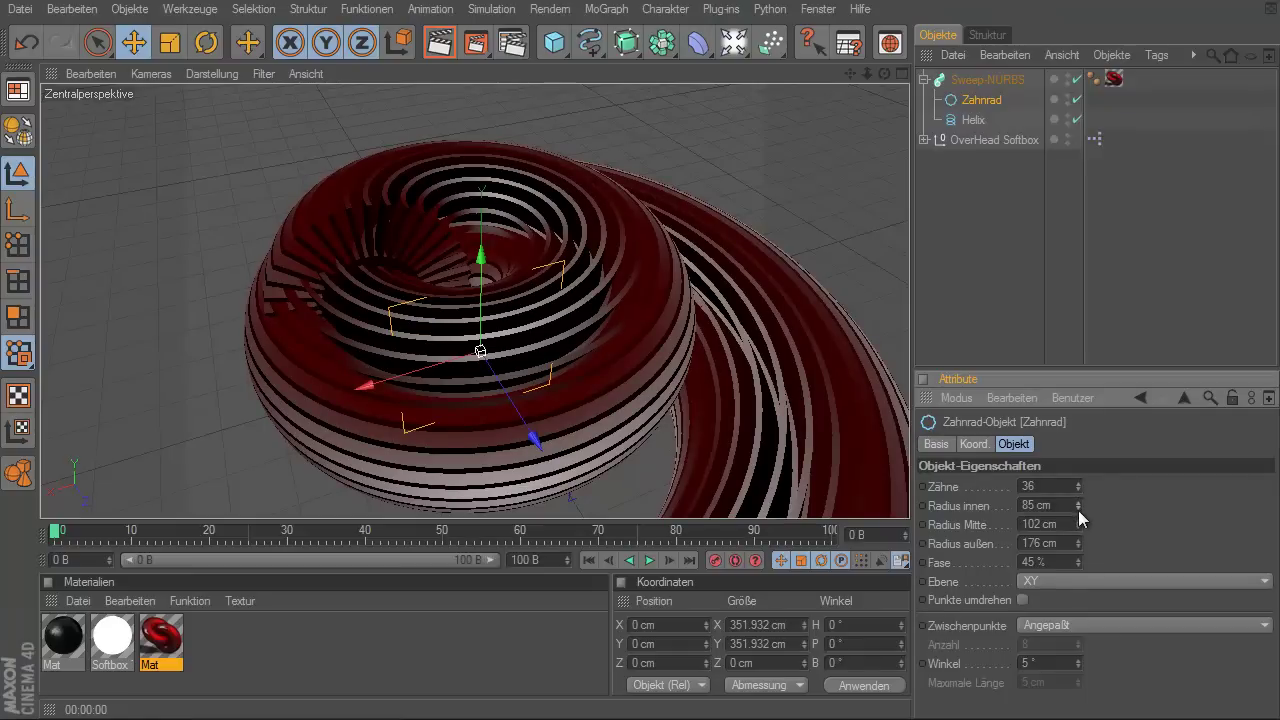
mouse_move(1078, 510)
mouse_down()
mouse_move(1090, 594)
mouse_move(1077, 522)
mouse_up()
click(1077, 518)
click(1077, 520)
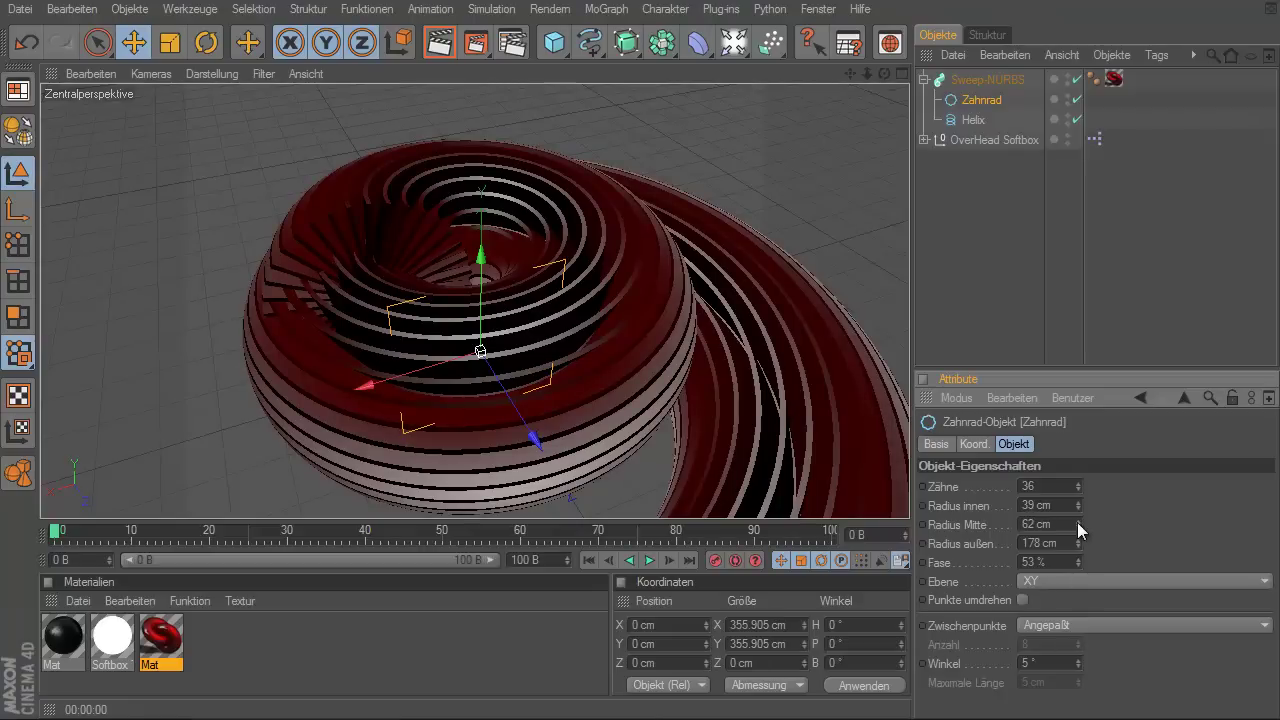
click(1058, 580)
click(1058, 578)
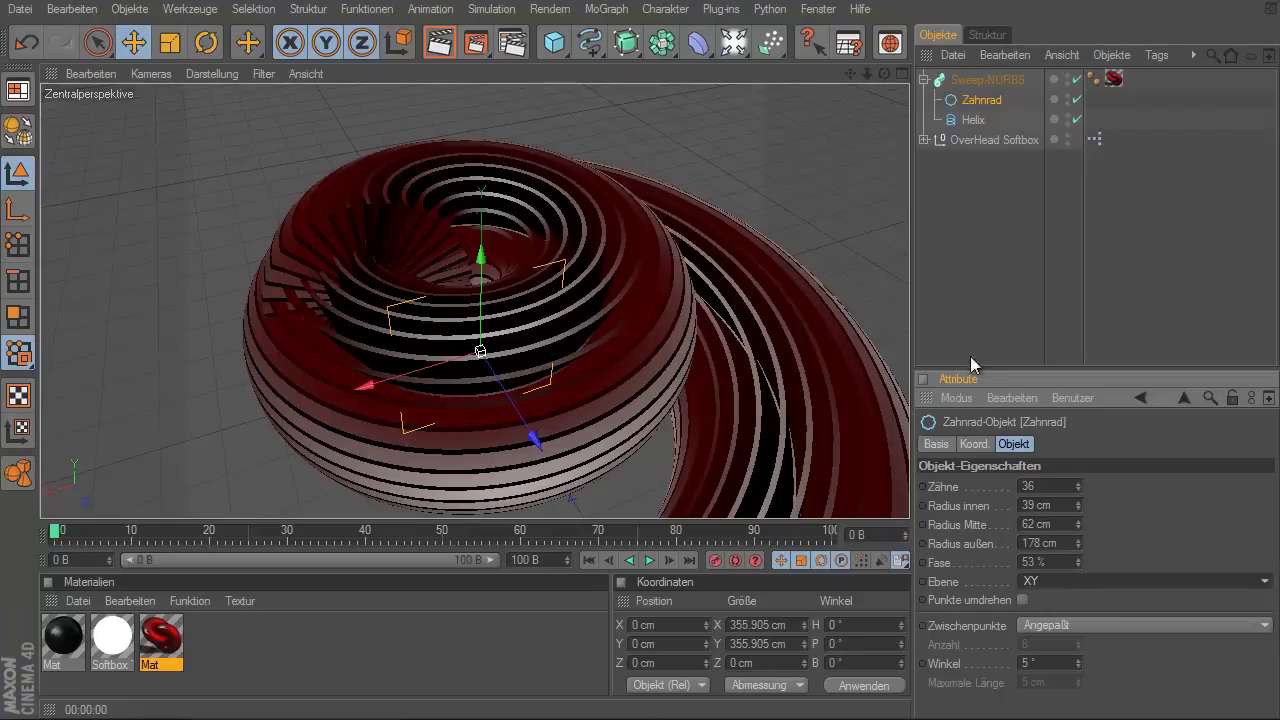
- Collapse the Sweep-NURBS hierarchy, orbit to a new angle, and render the spiral twice
click(925, 79)
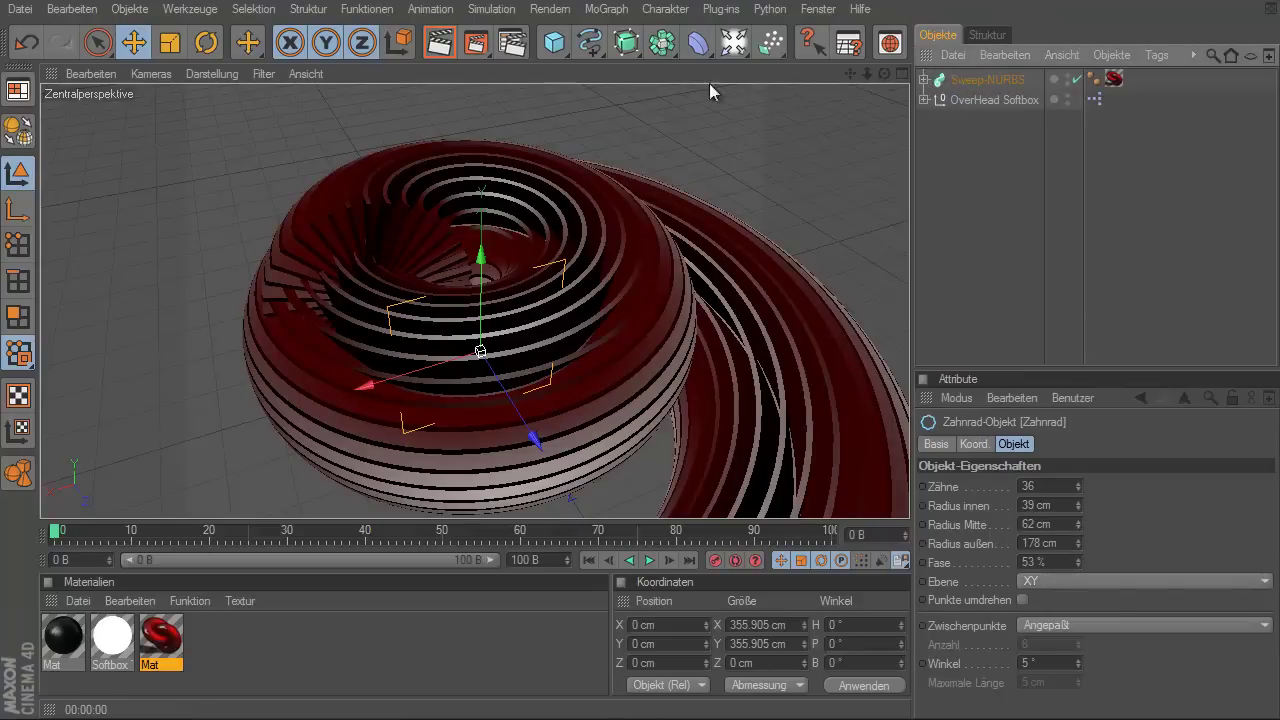
mouse_move(884, 73)
mouse_down()
mouse_move(657, 406)
mouse_move(648, 395)
mouse_up()
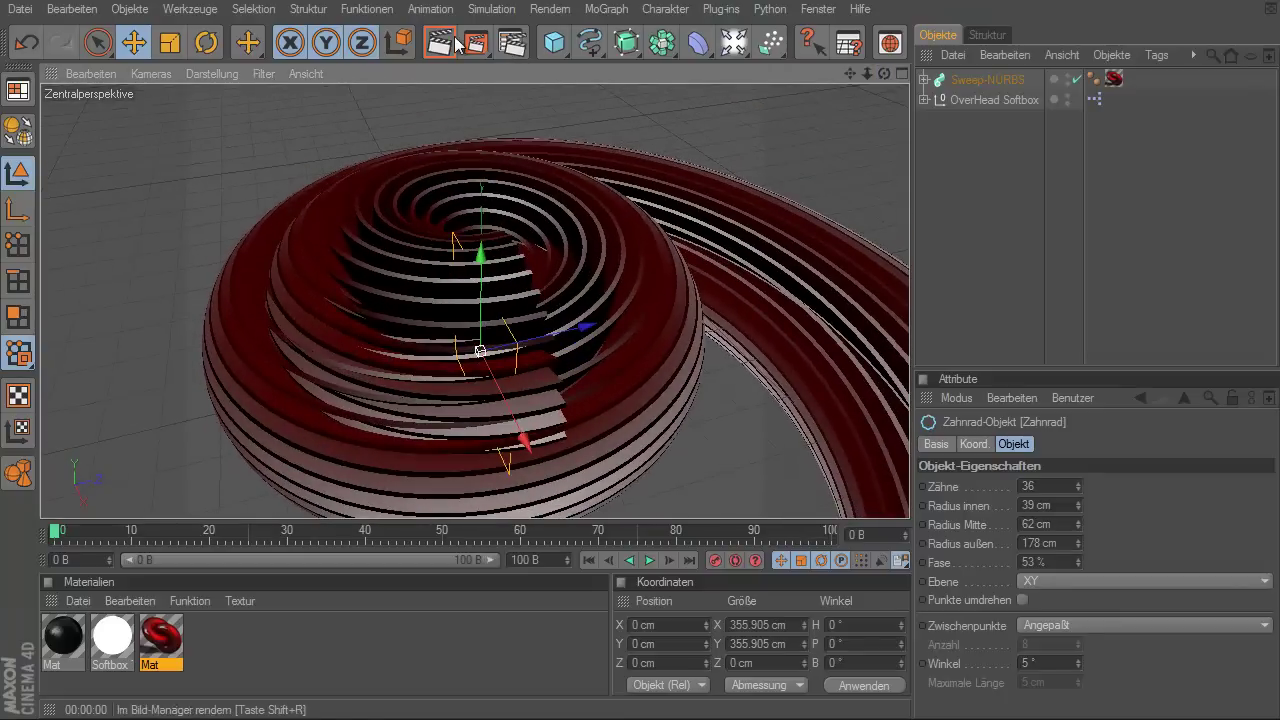
click(455, 45)
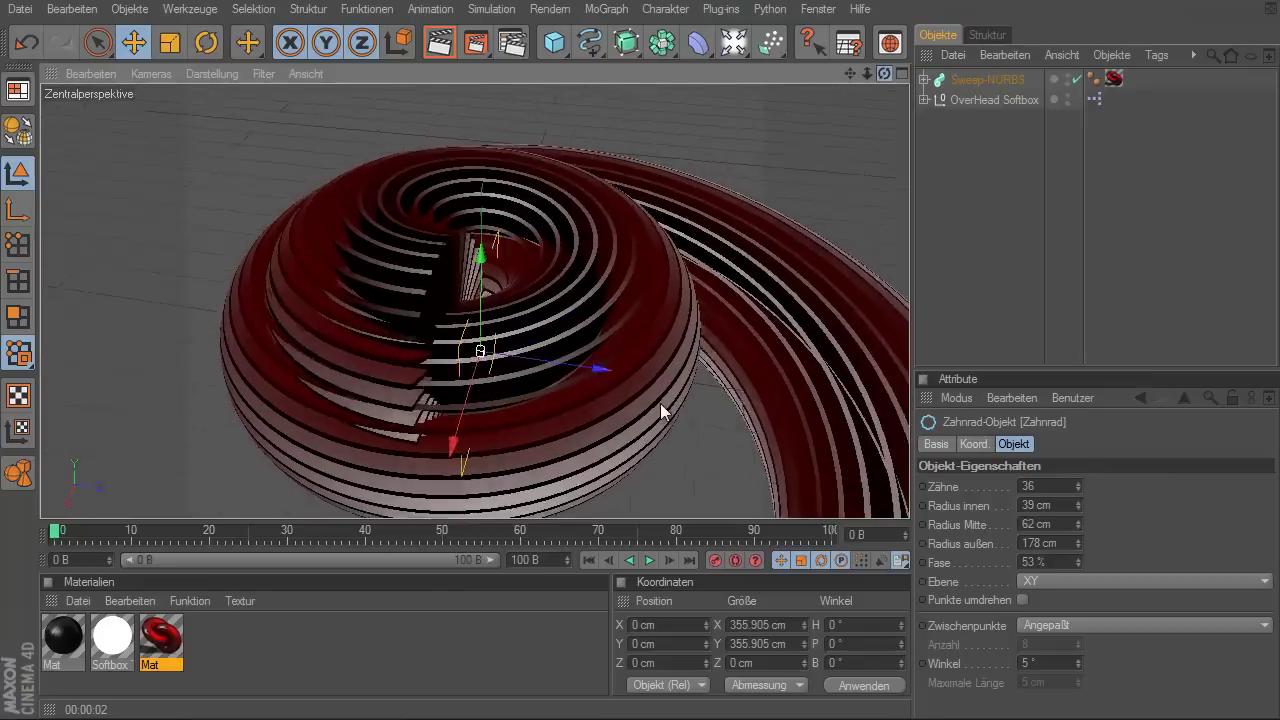
mouse_move(884, 73)
mouse_down()
mouse_move(703, 406)
mouse_move(616, 405)
mouse_move(656, 400)
mouse_move(645, 403)
mouse_move(669, 421)
mouse_move(664, 401)
mouse_move(705, 398)
mouse_up()
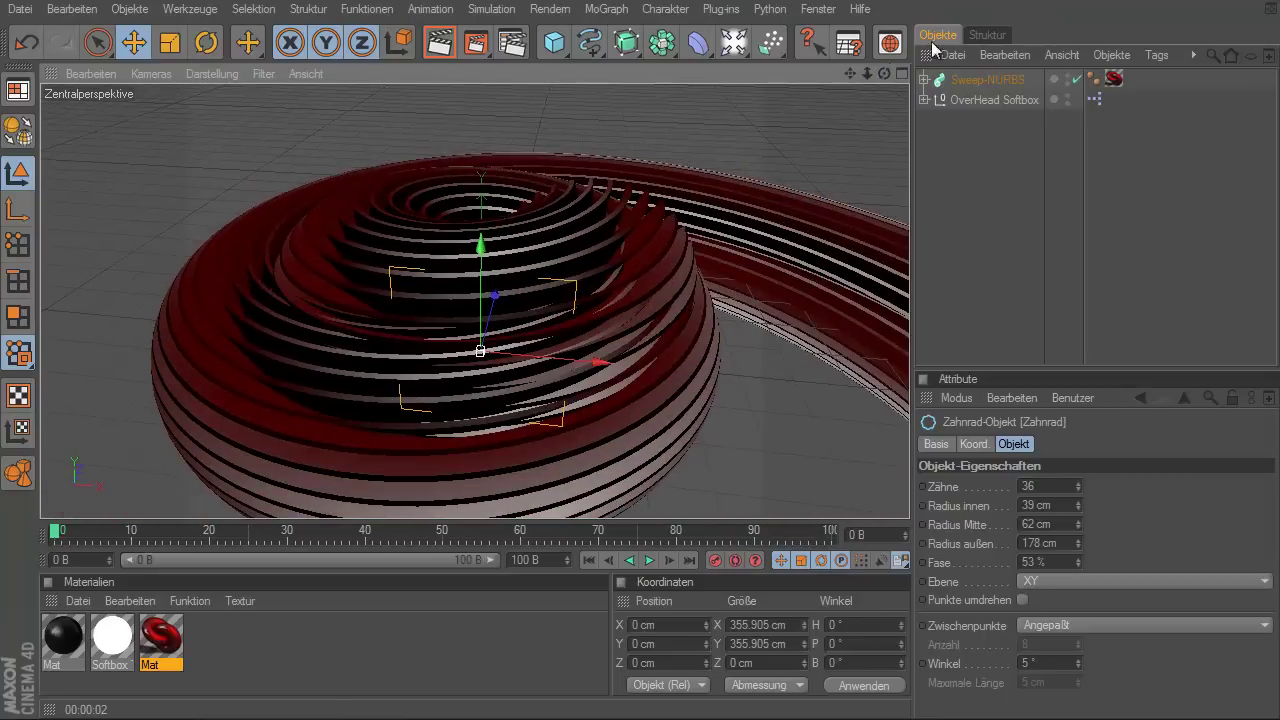
click(430, 38)
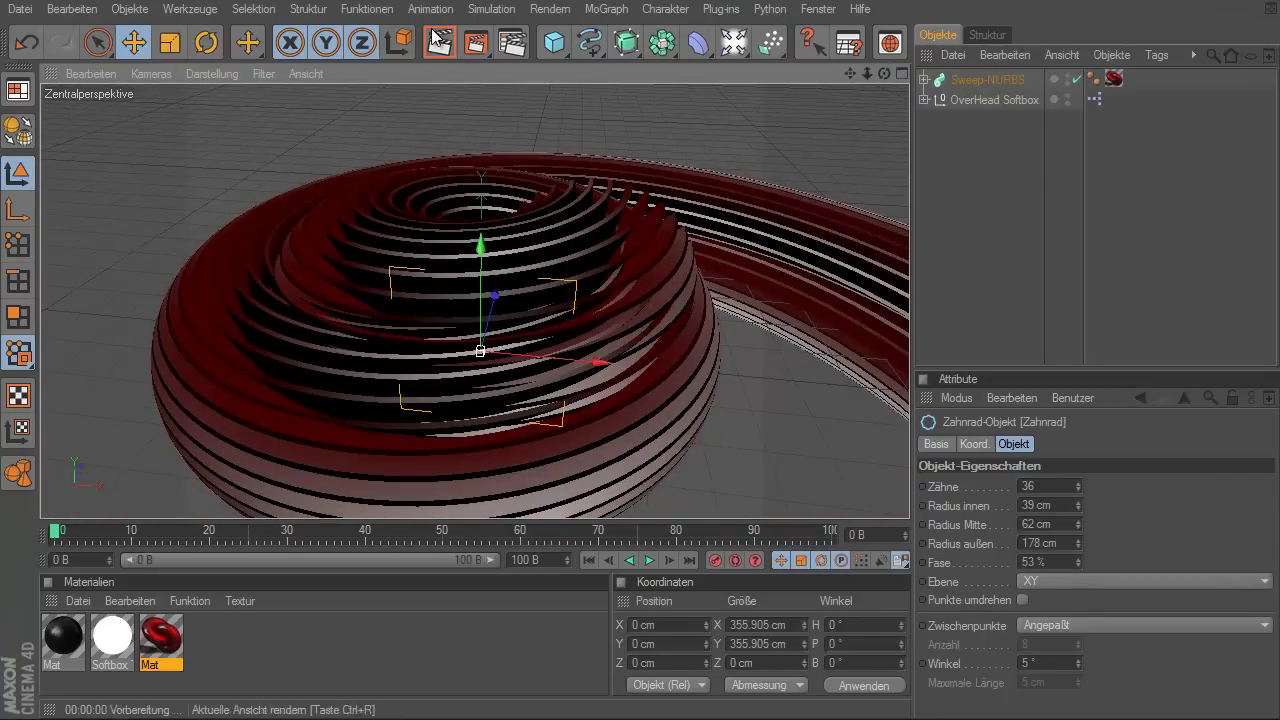
- Open Render Settings and apply the 800 × 600 resolution preset
click(512, 42)
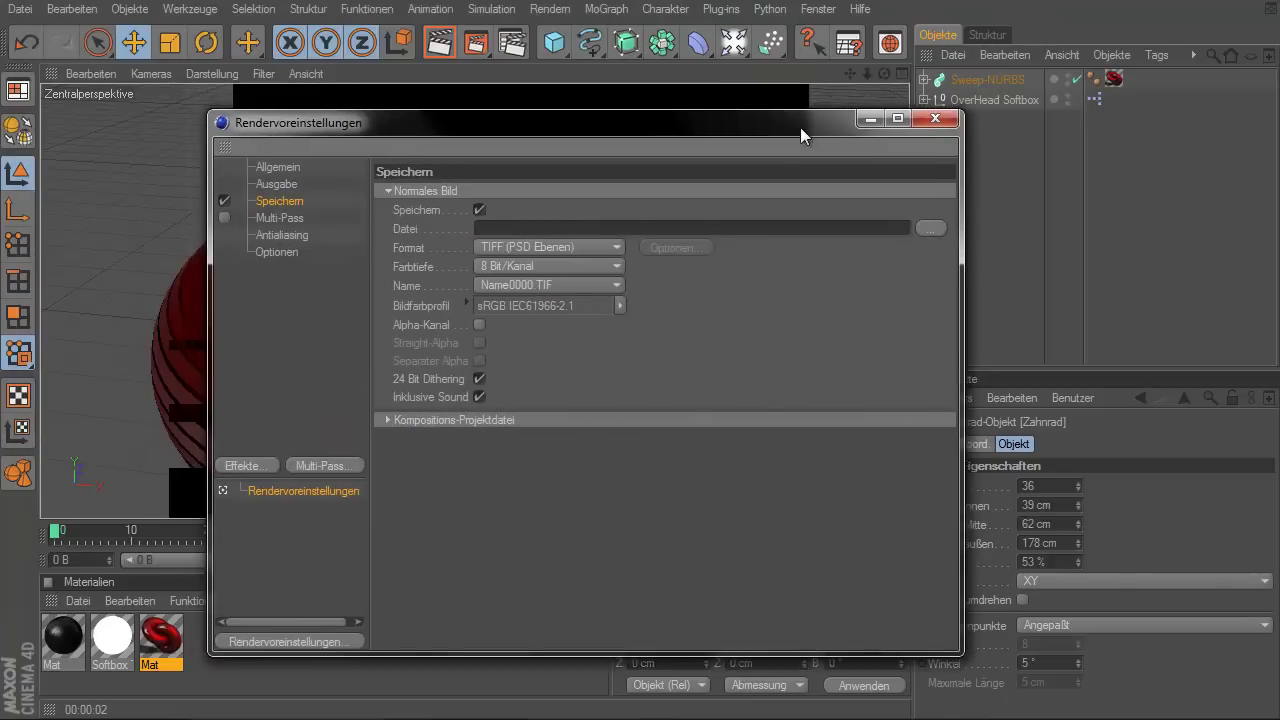
drag(801, 128, 795, 129)
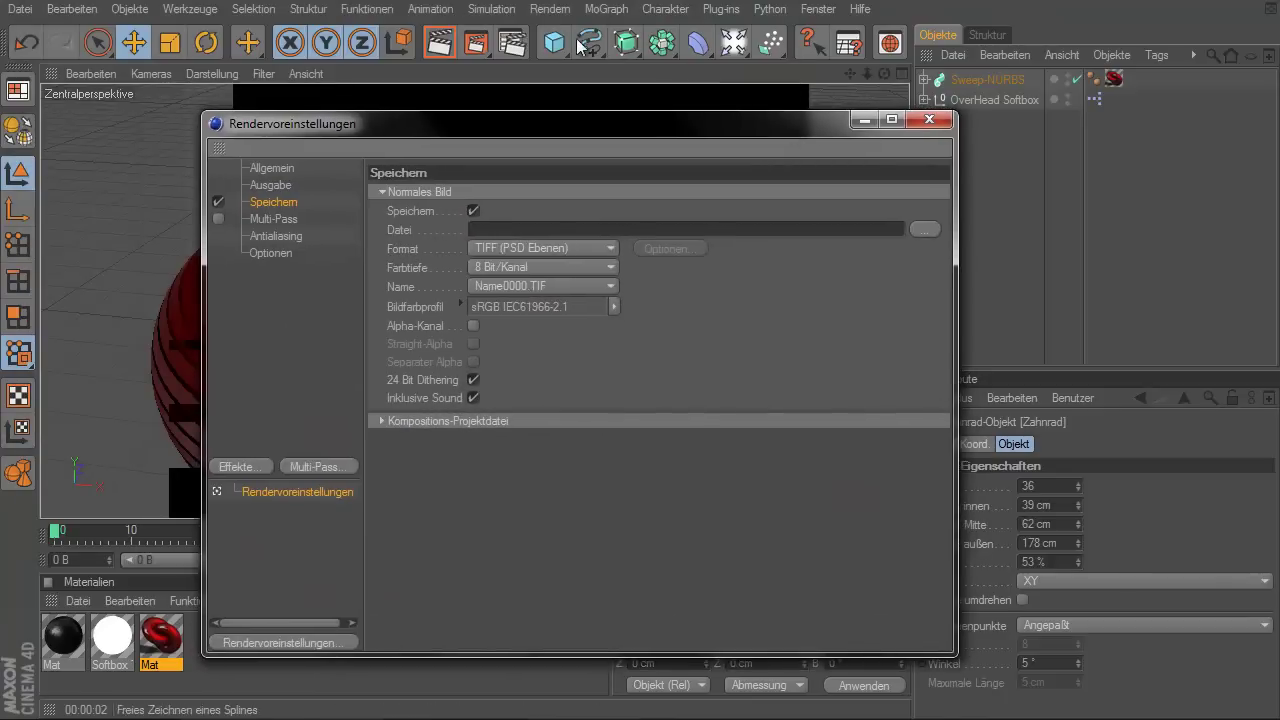
click(290, 190)
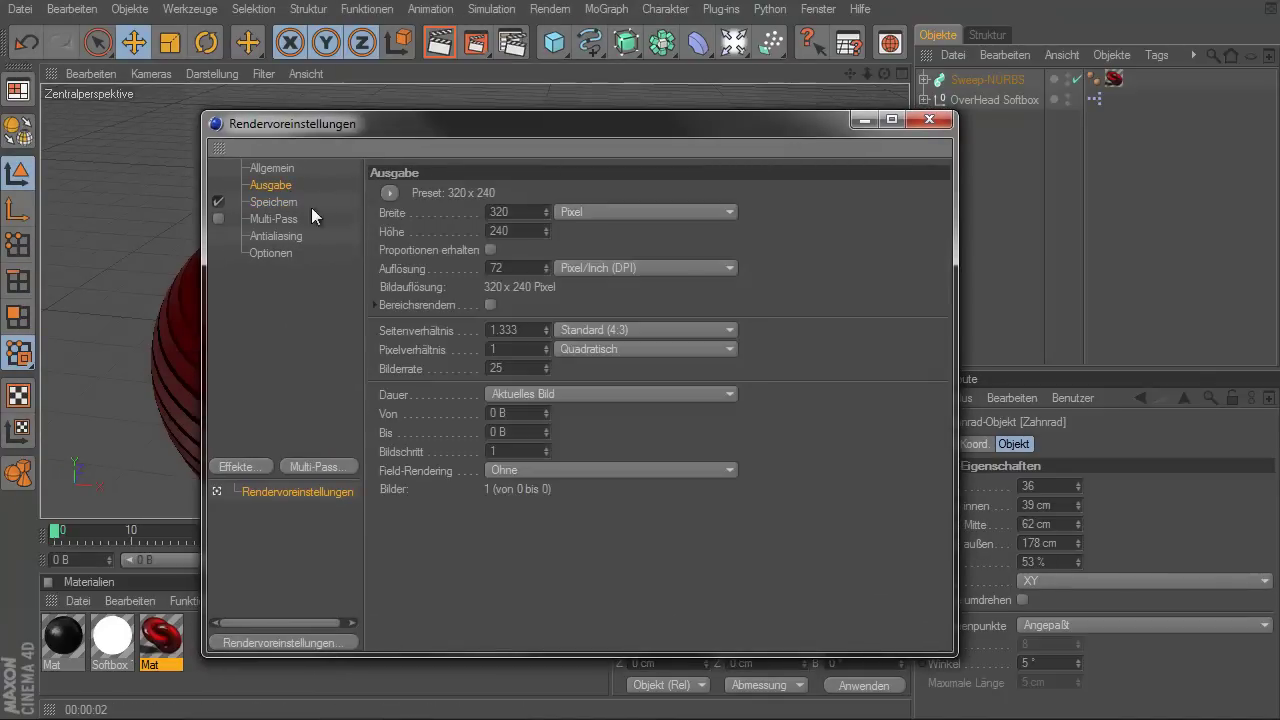
double_click(500, 212)
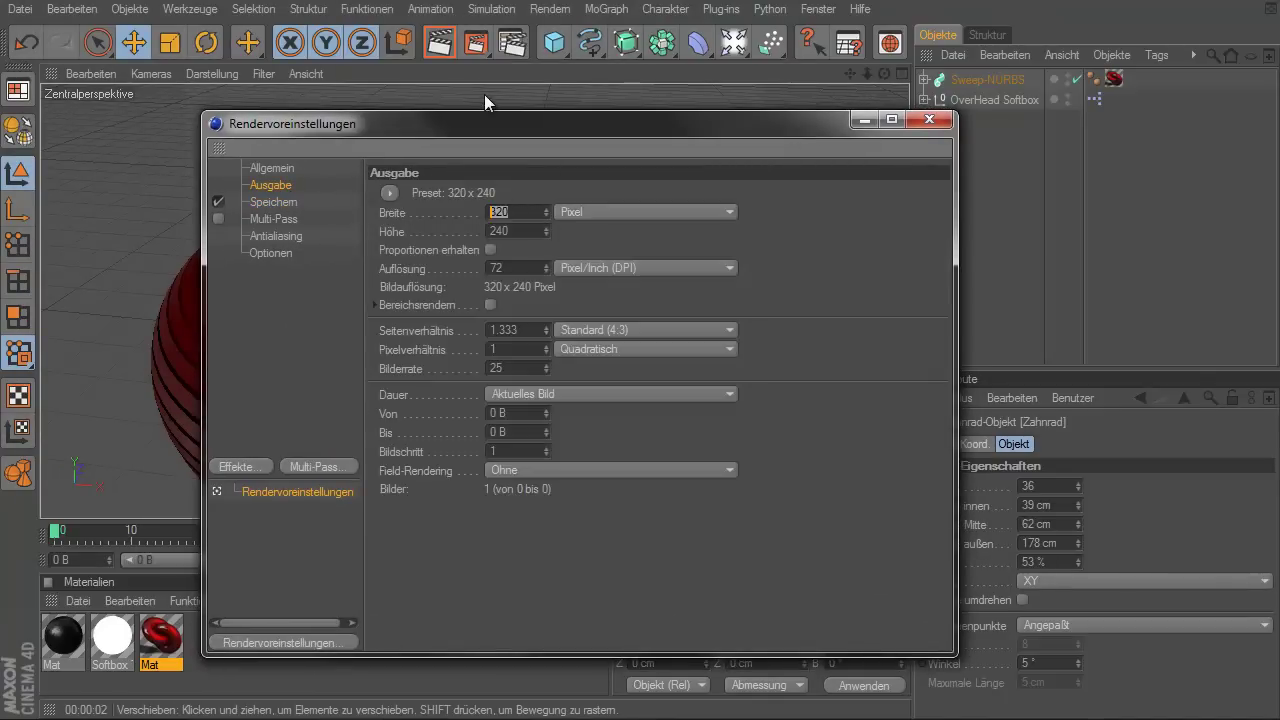
click(387, 191)
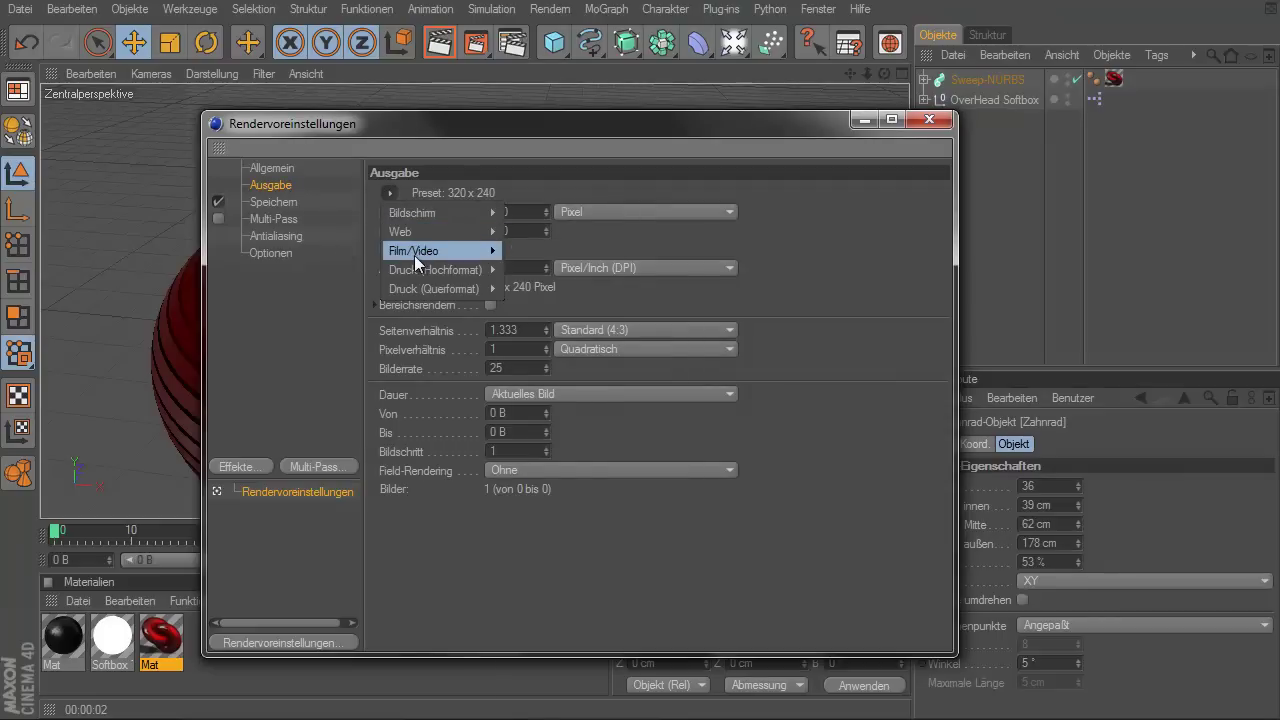
click(549, 294)
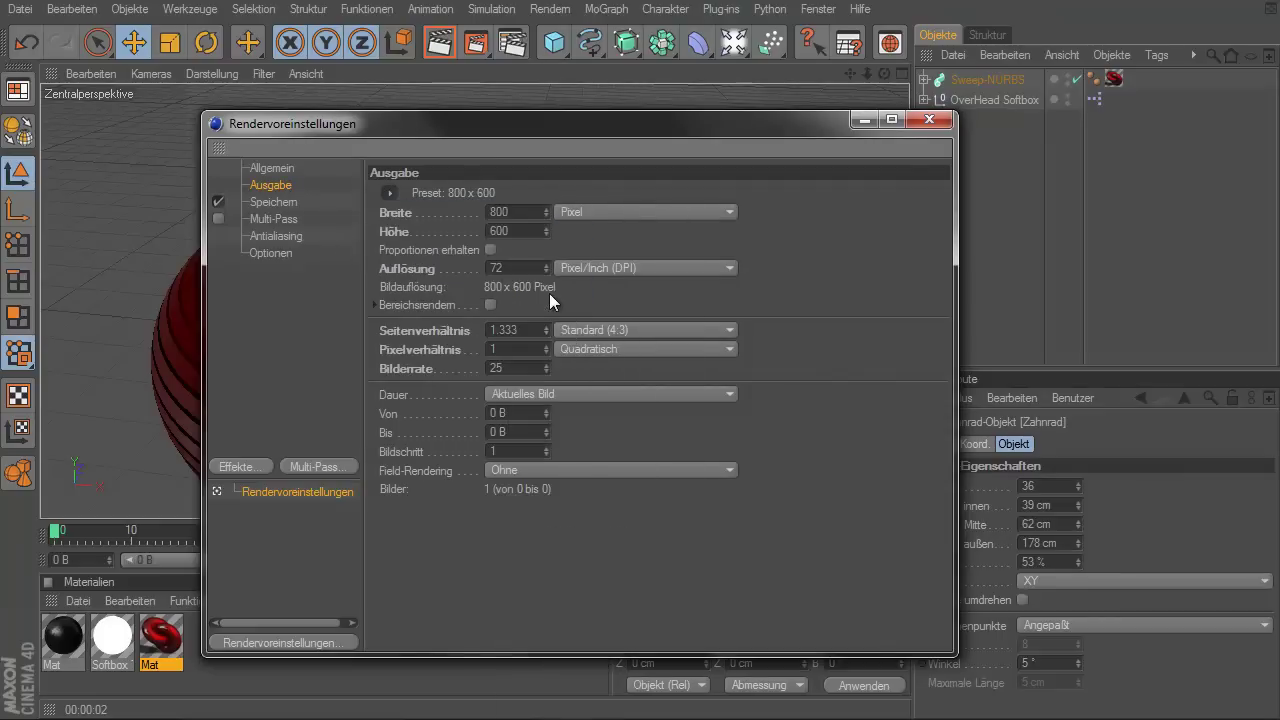
double_click(524, 240)
text(800)
key(Return)
- Set the output width and height to 2000 × 2000 pixels
mouse_move(600, 127)
mouse_down()
mouse_move(532, 446)
mouse_move(488, 132)
mouse_up()
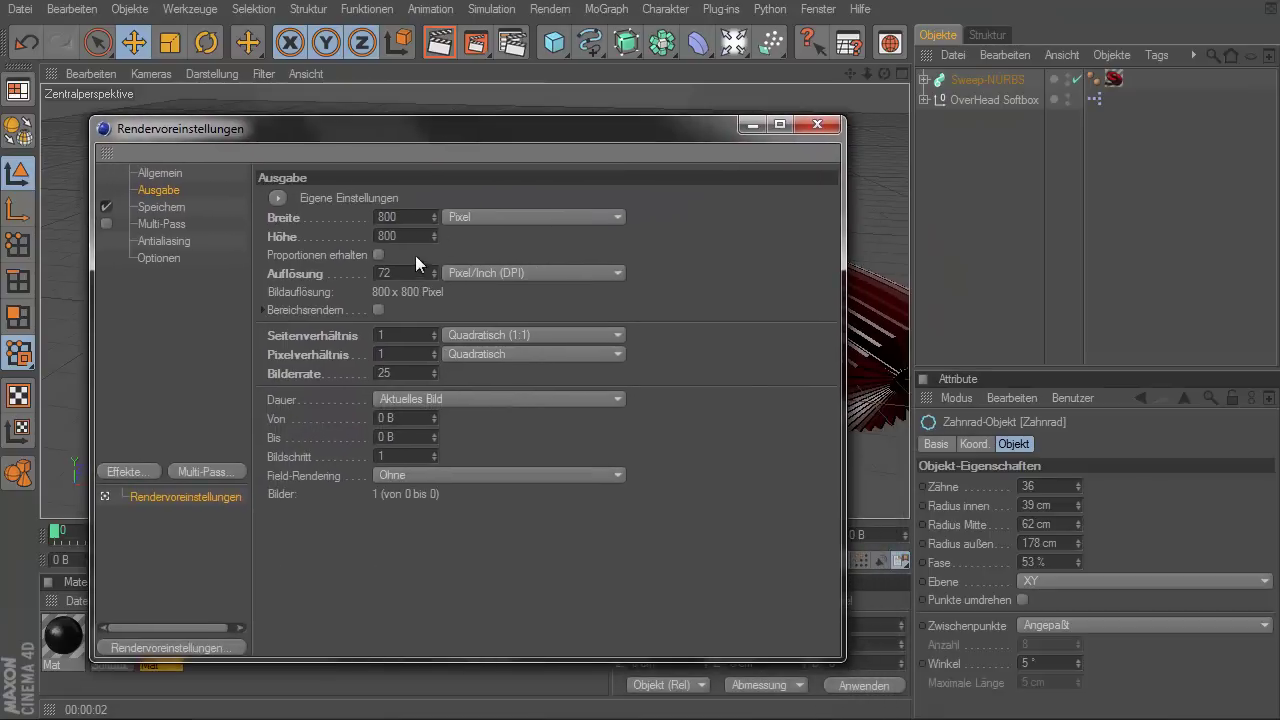
click(175, 208)
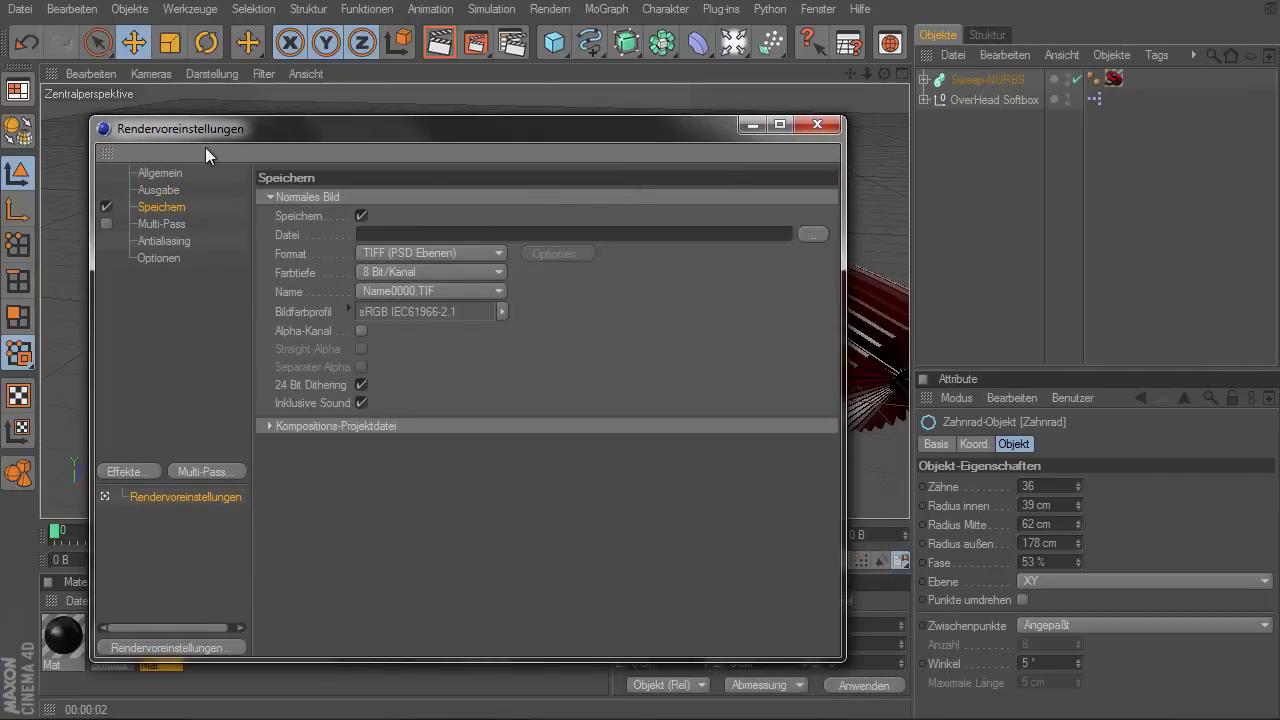
click(160, 192)
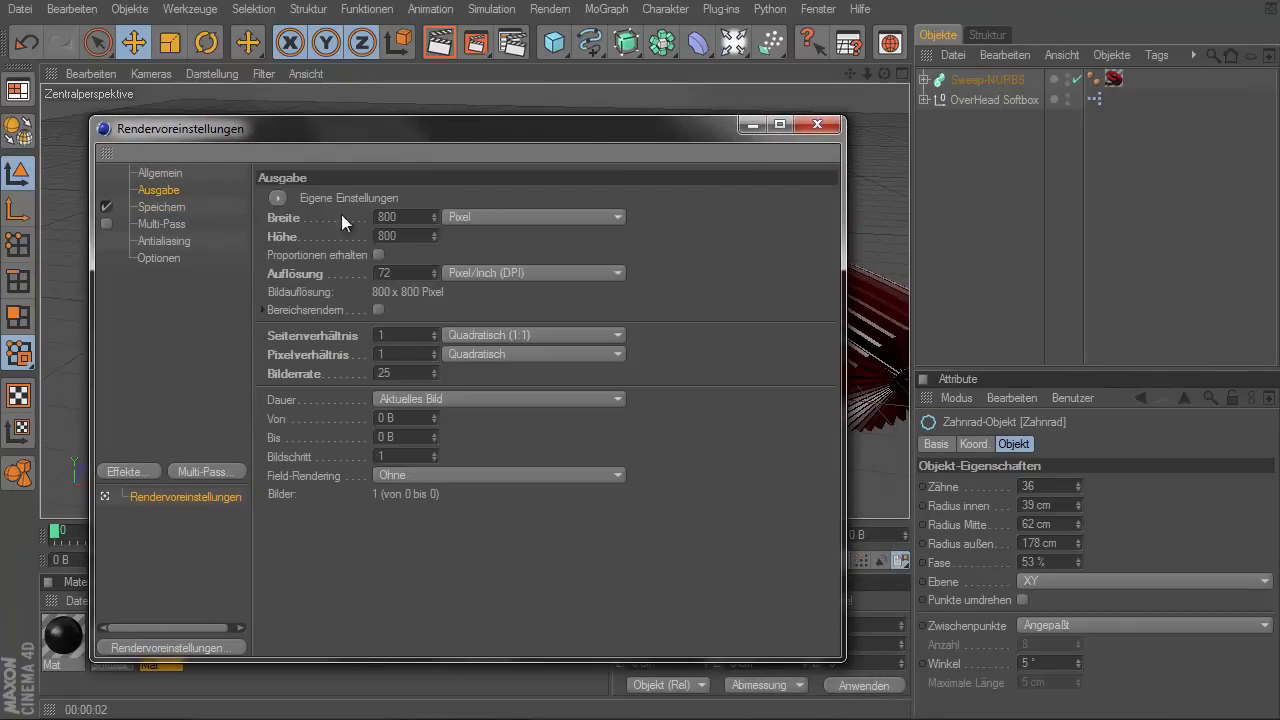
double_click(386, 217)
text(2000)
key(Return)
key(Tab)
text(200)
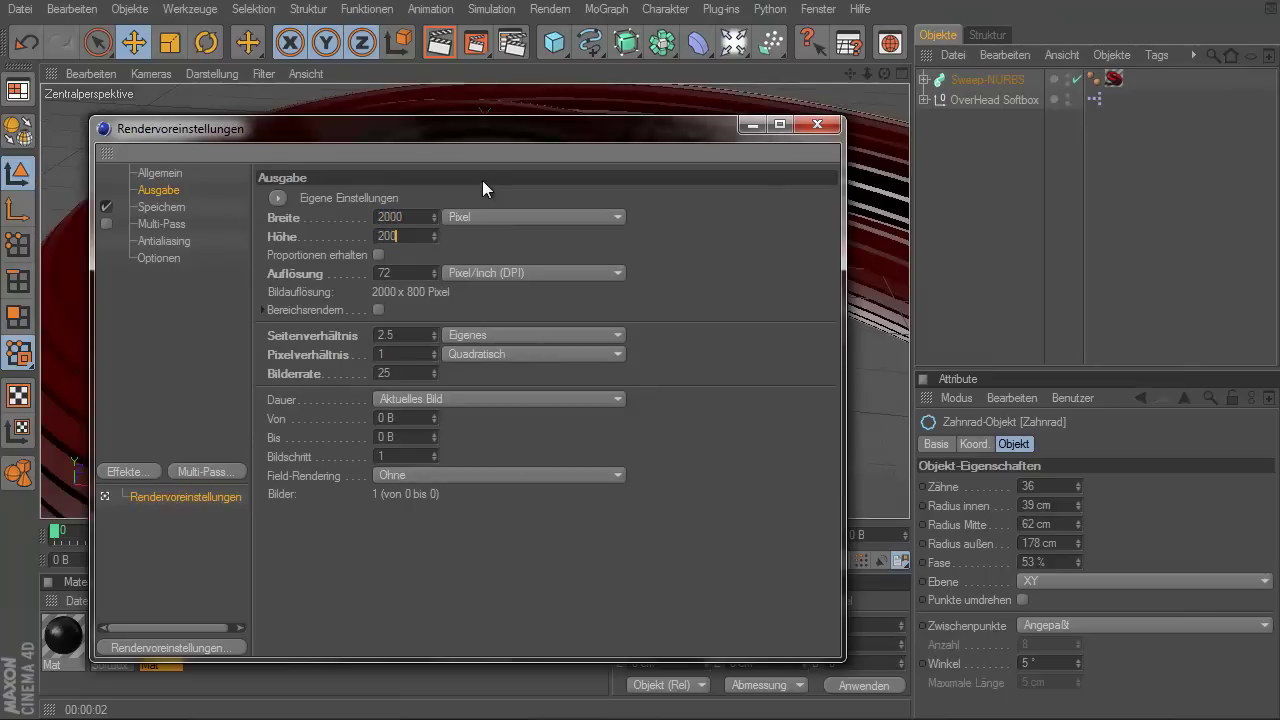
text(0)
key(Return)
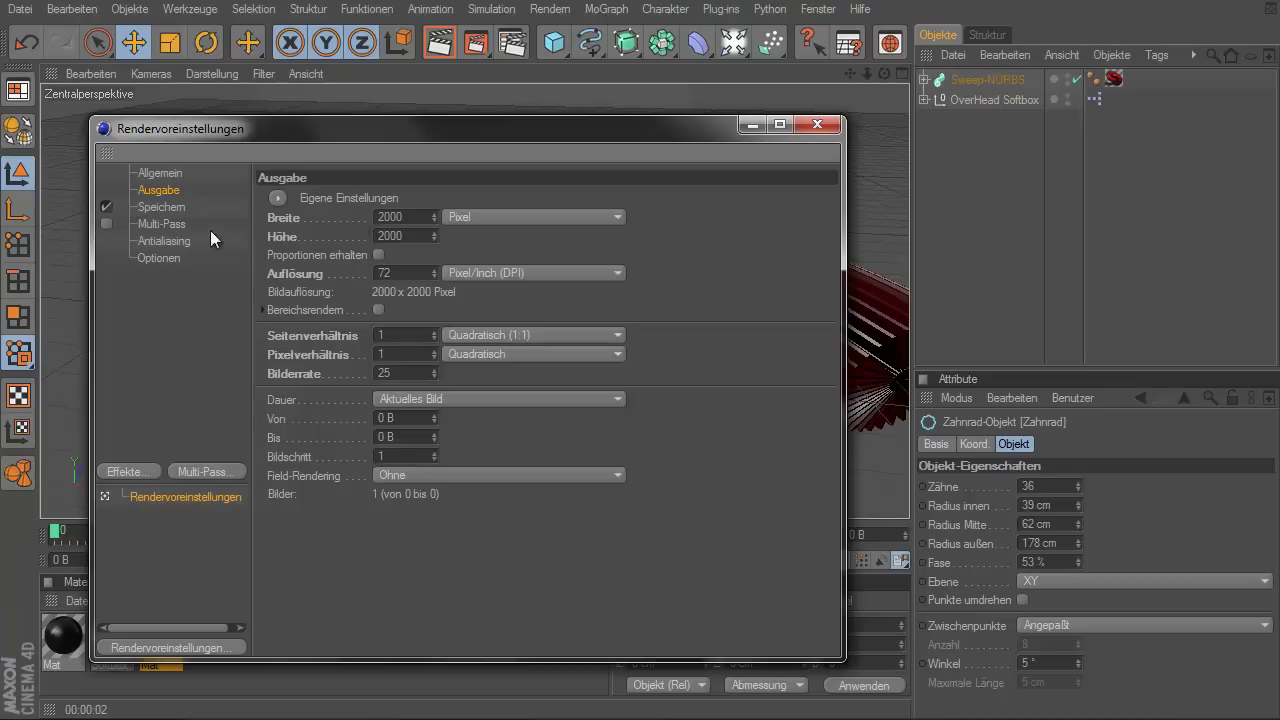
- Choose PNG with an alpha channel as the saved image format
click(140, 206)
click(403, 253)
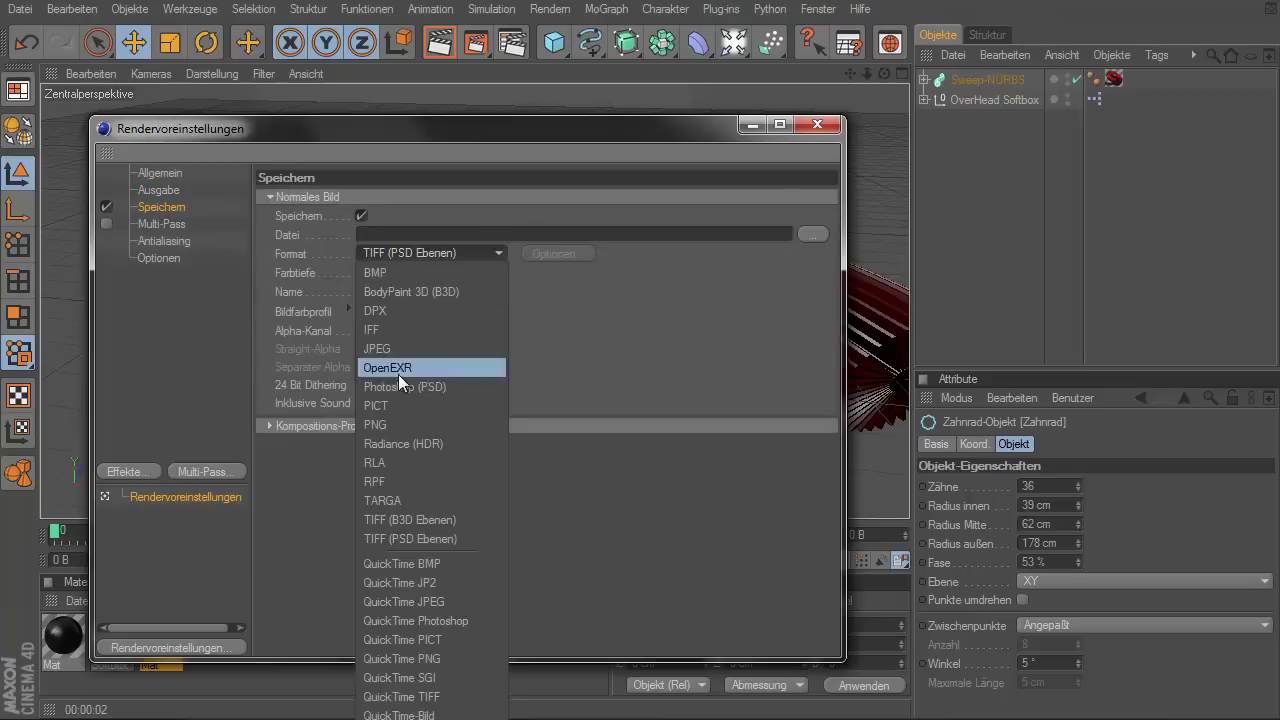
click(397, 420)
click(452, 253)
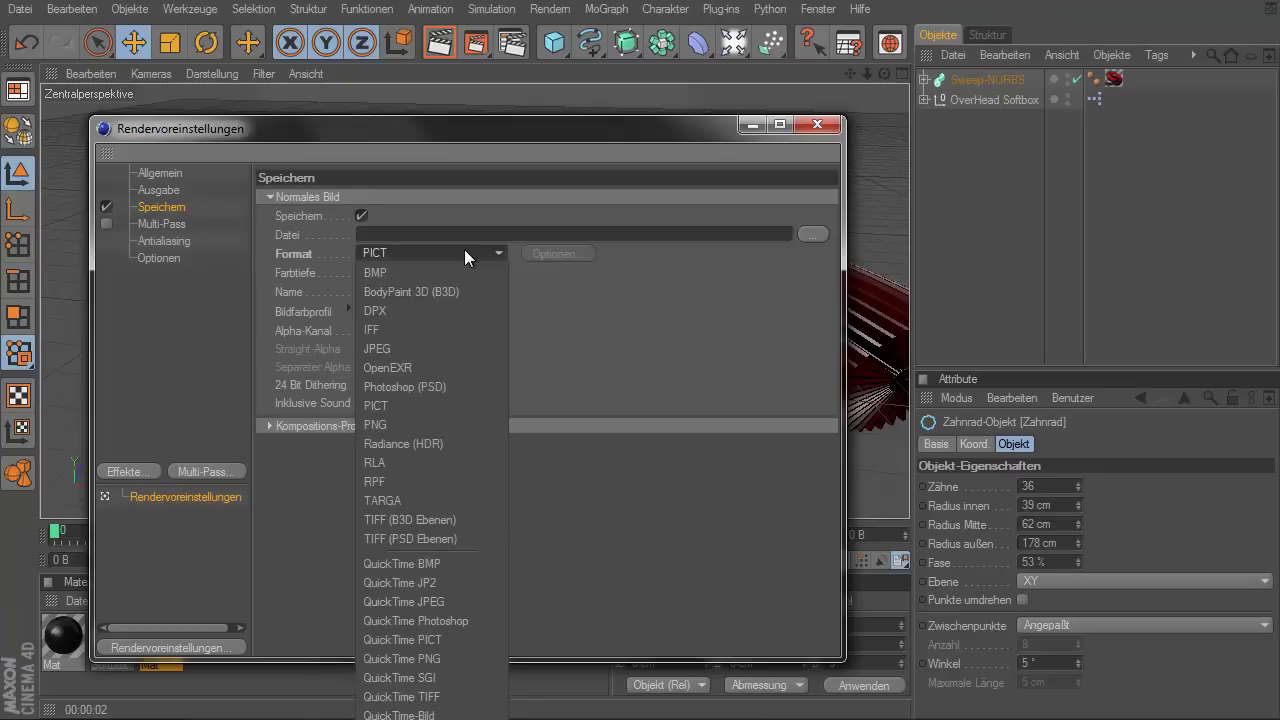
click(412, 424)
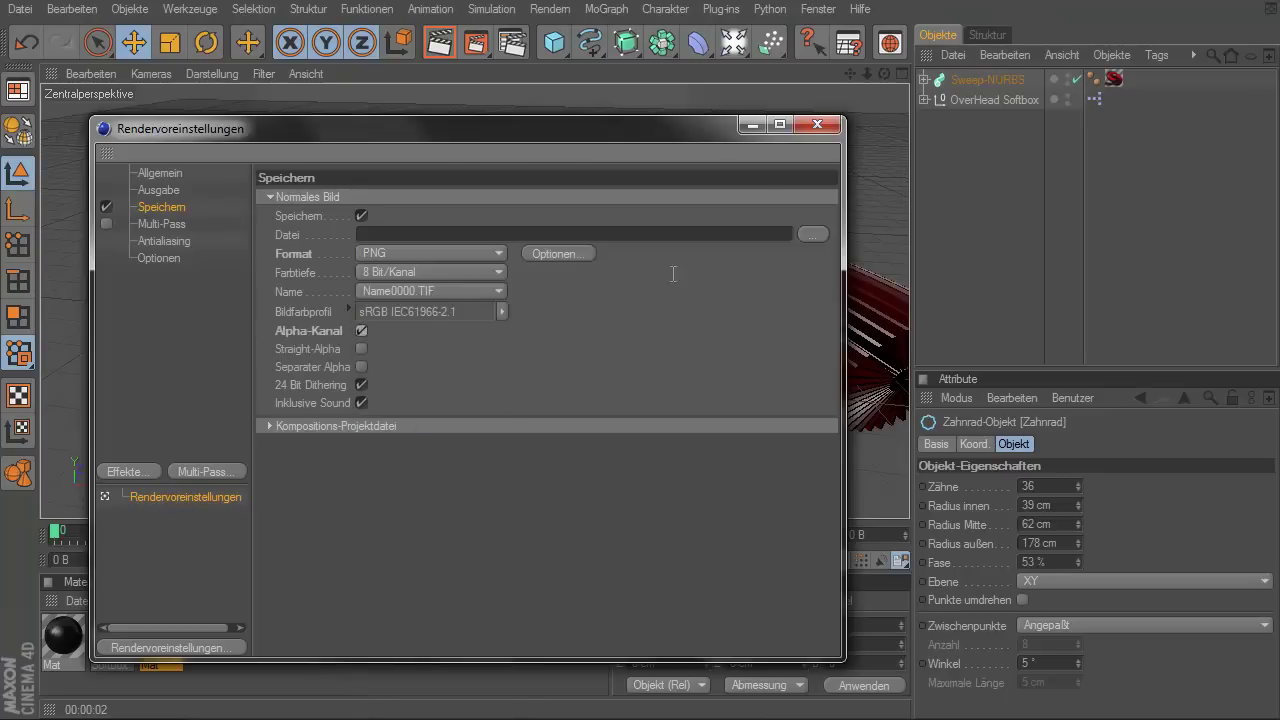
- Close the Rendervoreinstellungen window and zoom the viewport in and out on the spiral
click(819, 125)
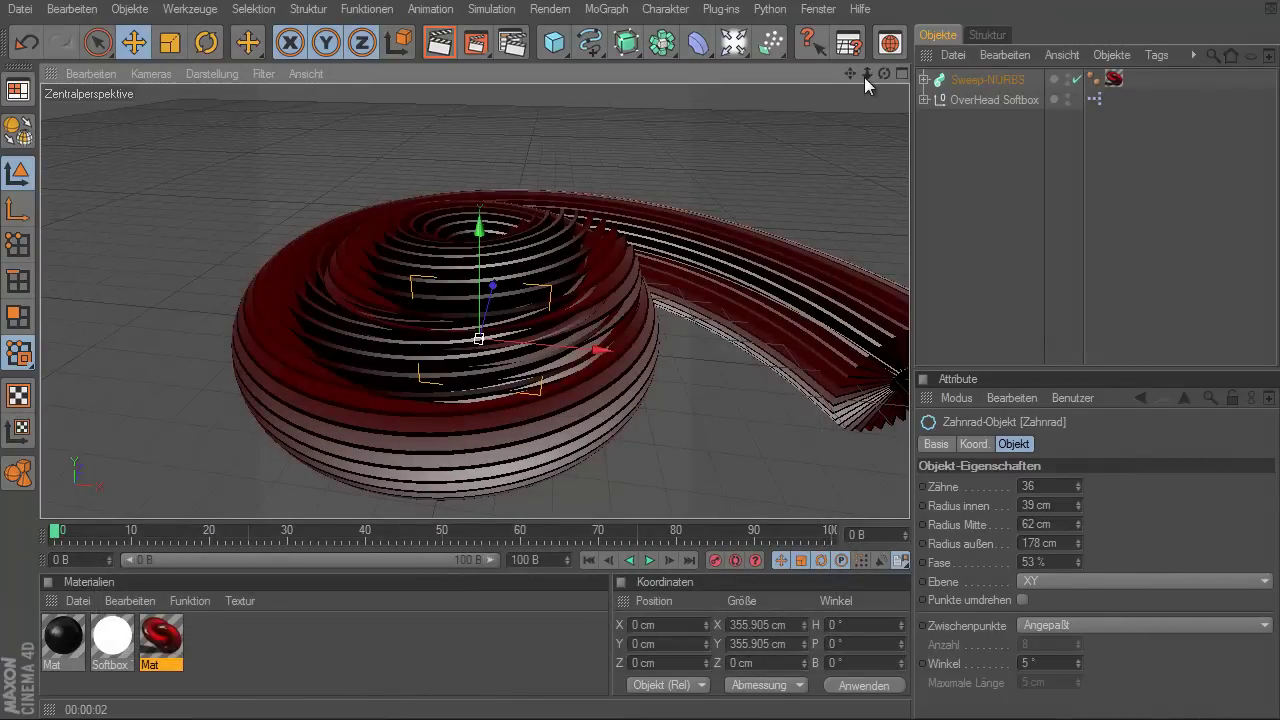
drag(866, 74, 640, 403)
scroll(645, 405, down, 5)
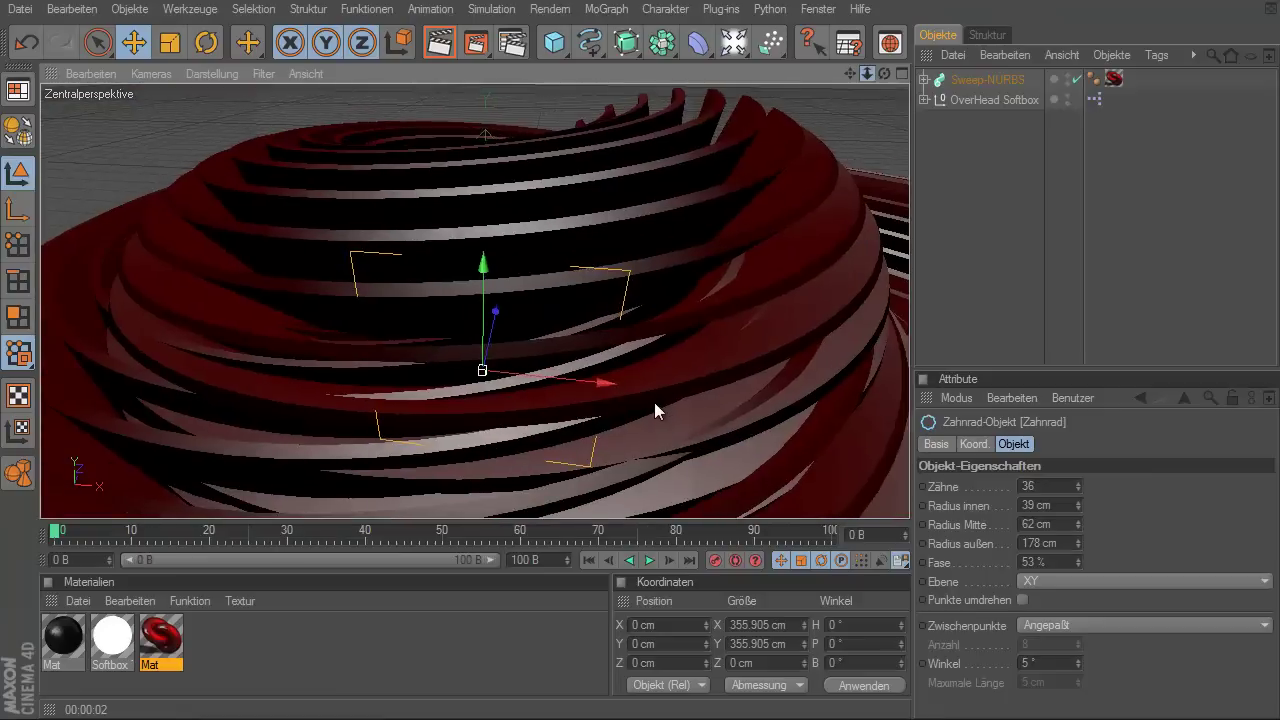